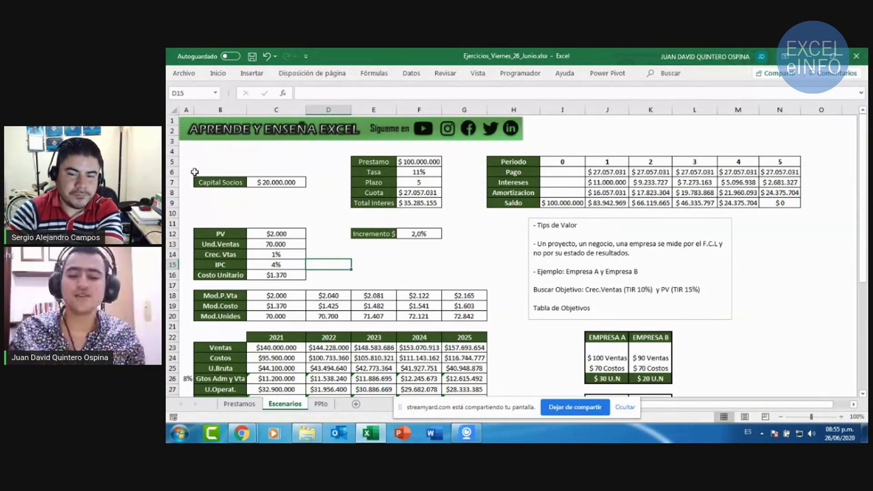
- Review the financing inputs (loan, 11% rate, 5 periods, payment) and the H5:N9 amortization table
click(265, 185)
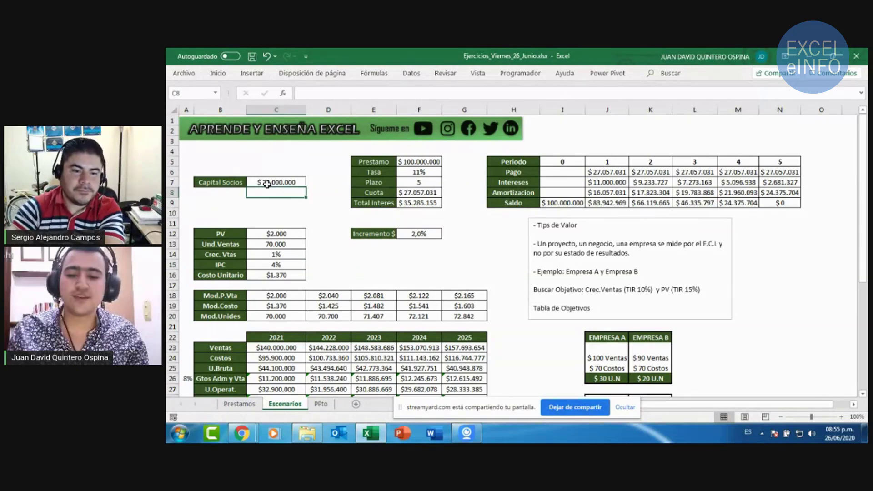
ctrl+click(410, 161)
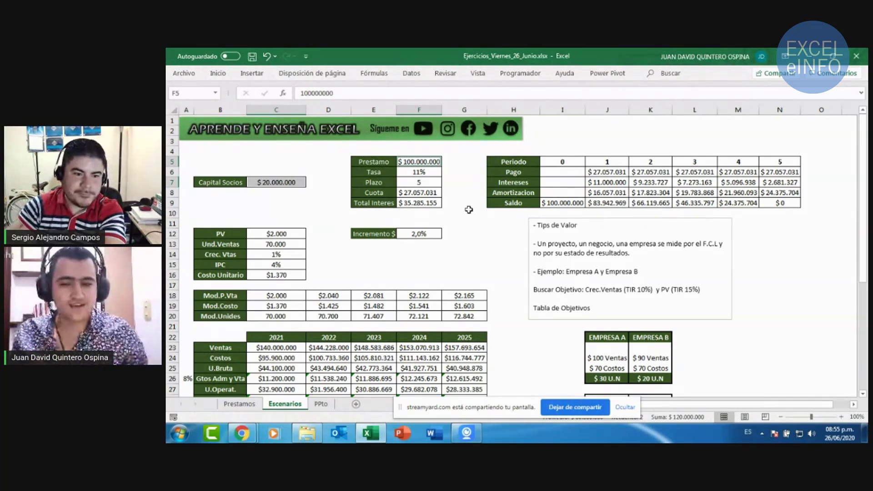
click(294, 178)
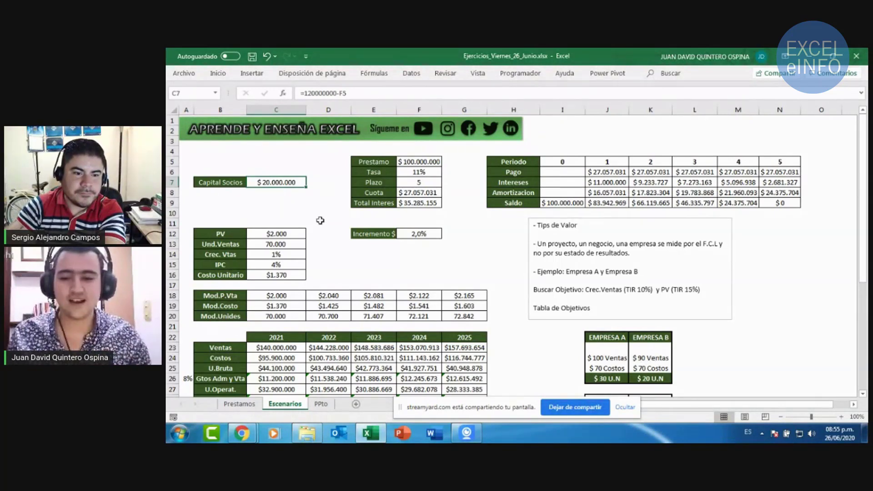
click(414, 164)
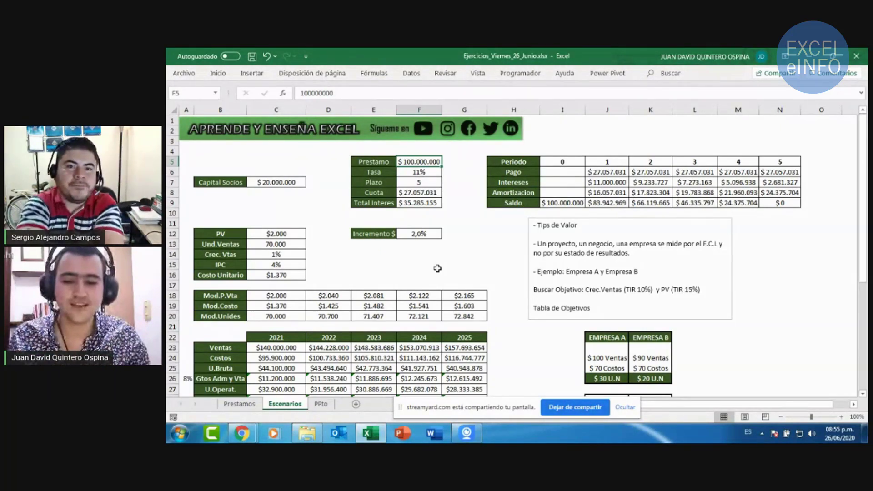
click(420, 173)
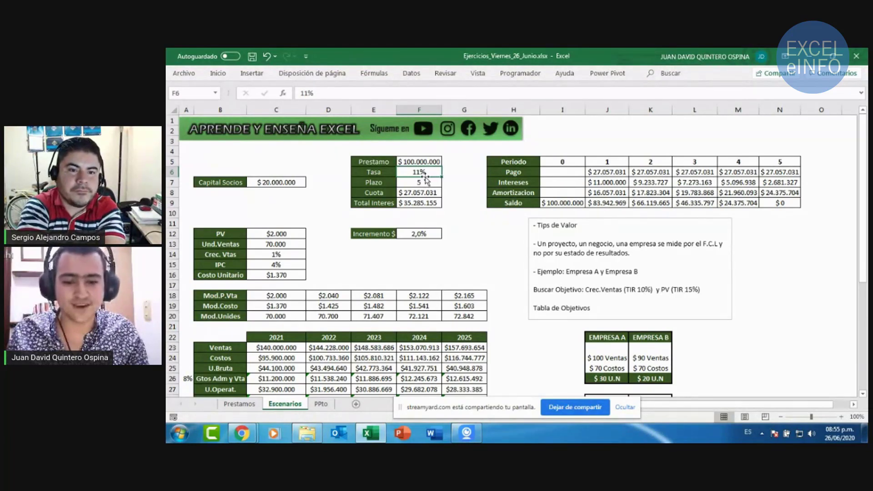
click(426, 183)
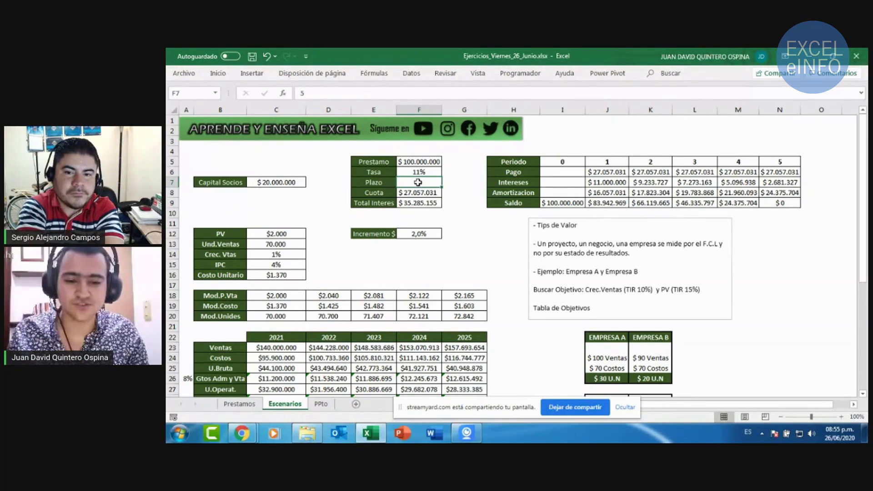
click(431, 194)
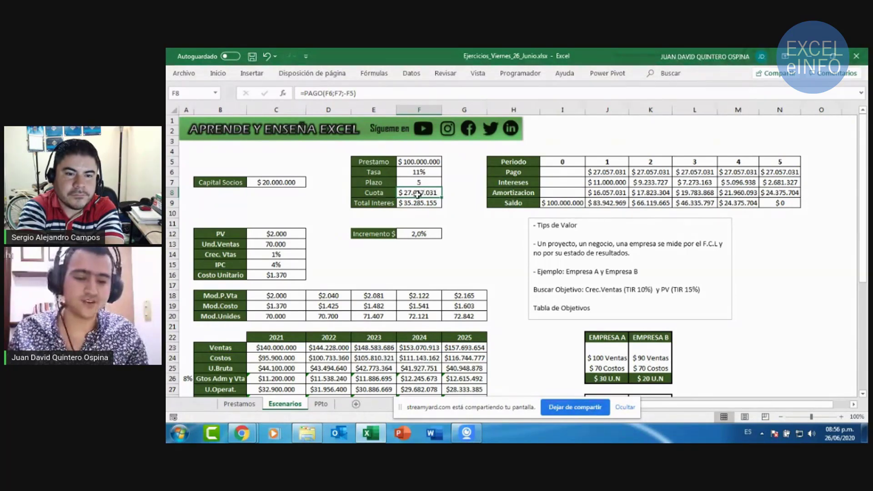
mouse_move(513, 163)
mouse_down()
mouse_move(780, 202)
mouse_move(780, 210)
mouse_up()
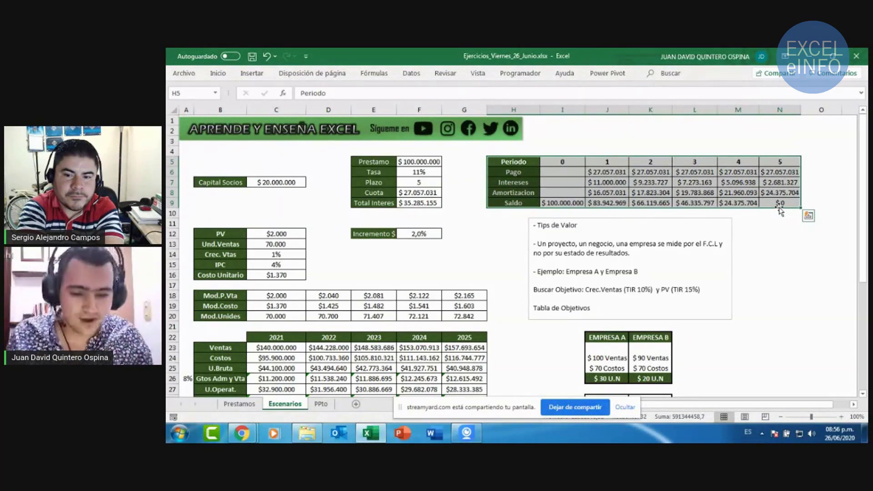
click(240, 403)
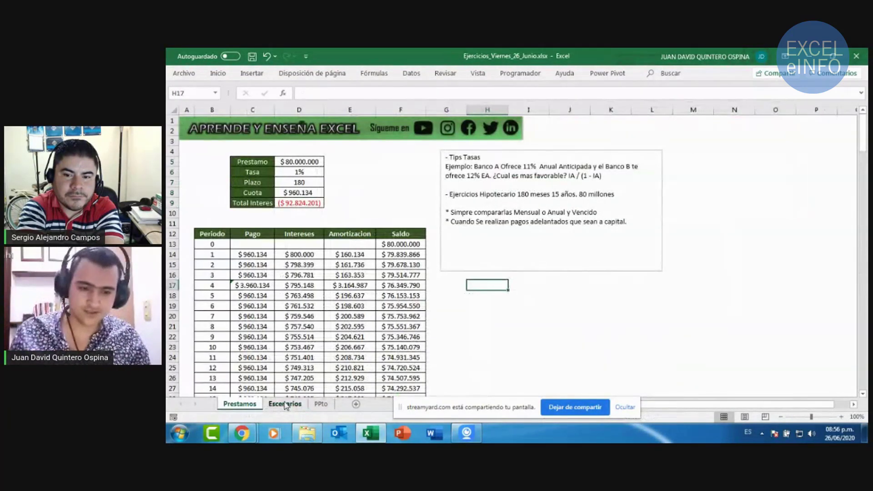
click(285, 404)
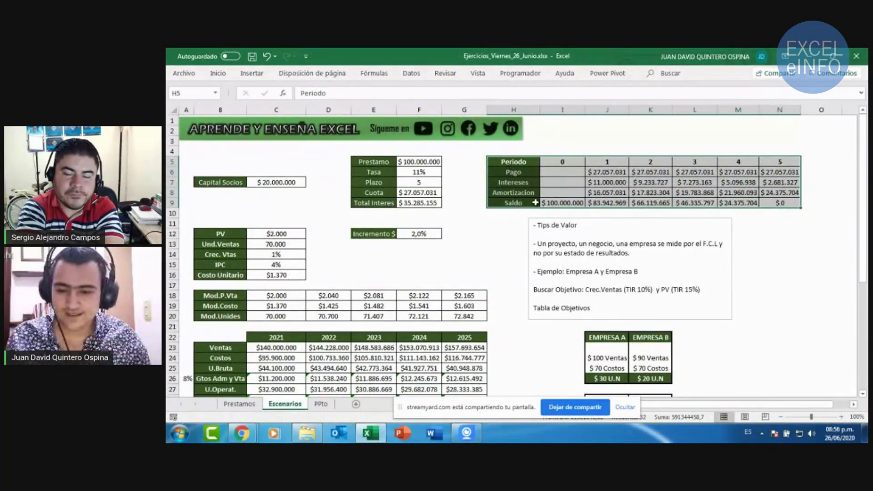
- Check the assumption cells: price, 2,0% price increment, sales units, 4% IPC and unit cost
scroll(364, 218, down, 3)
click(283, 198)
scroll(288, 241, down, 3)
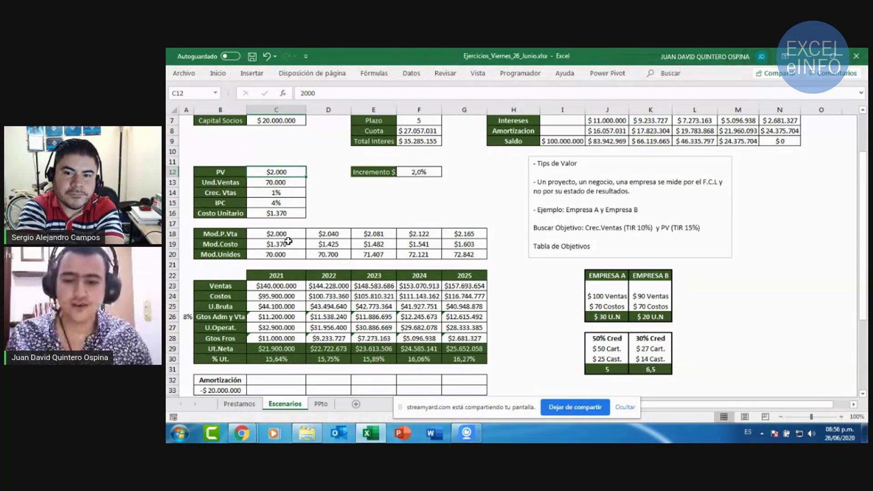
click(420, 172)
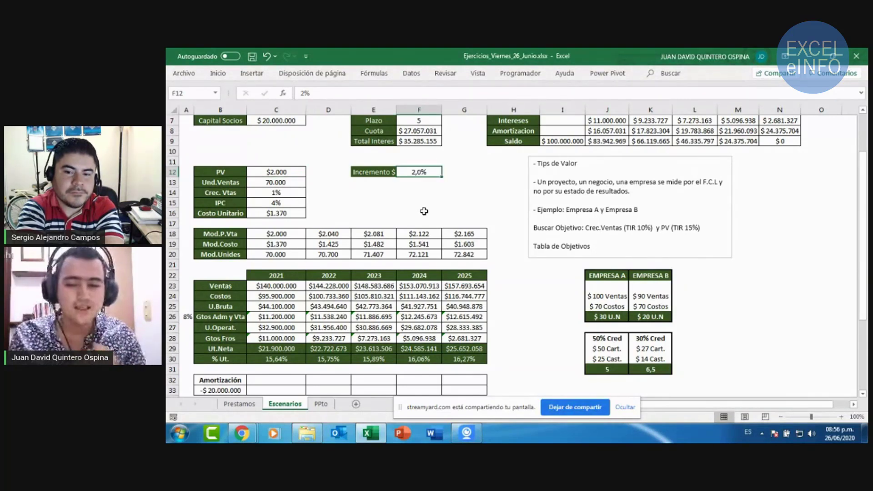
click(302, 182)
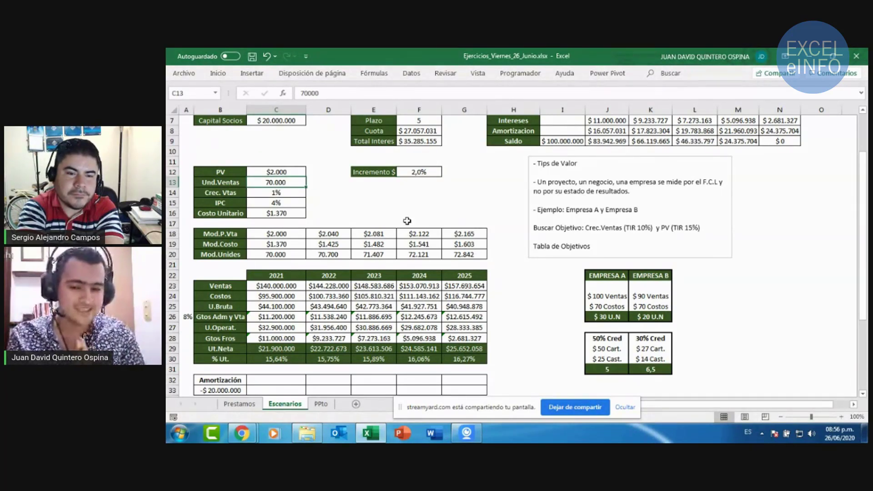
key(Down)
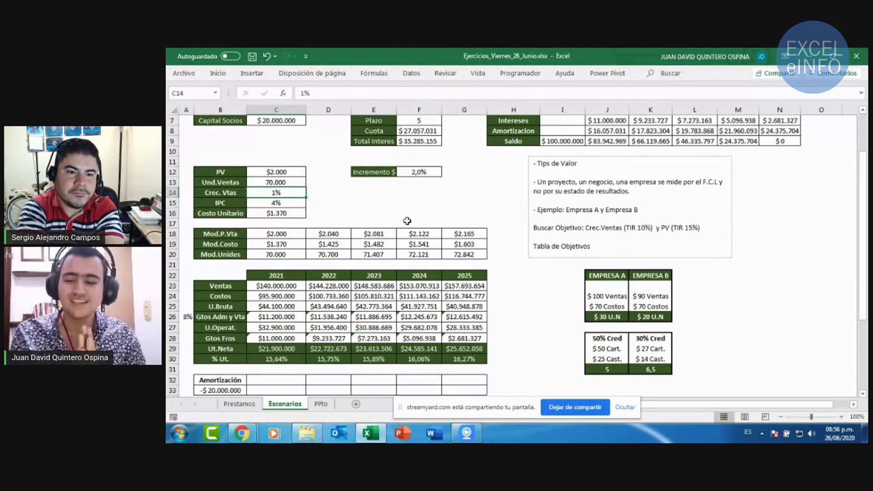
click(286, 204)
click(292, 214)
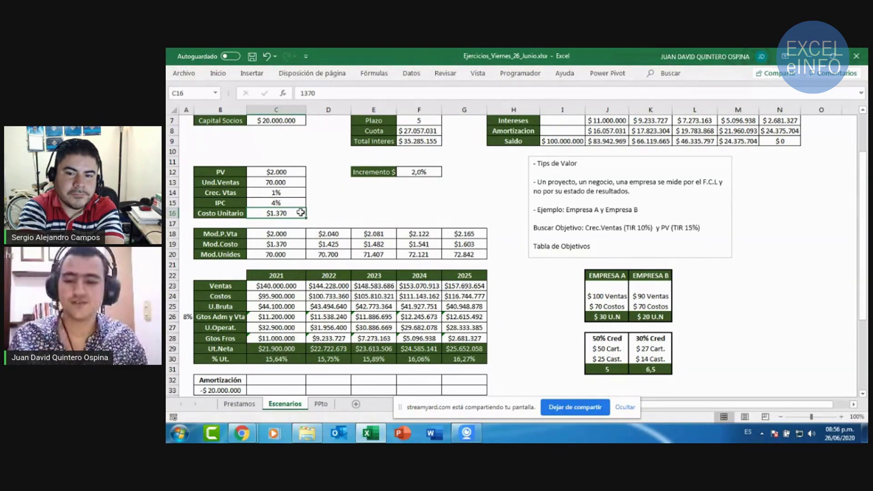
click(283, 204)
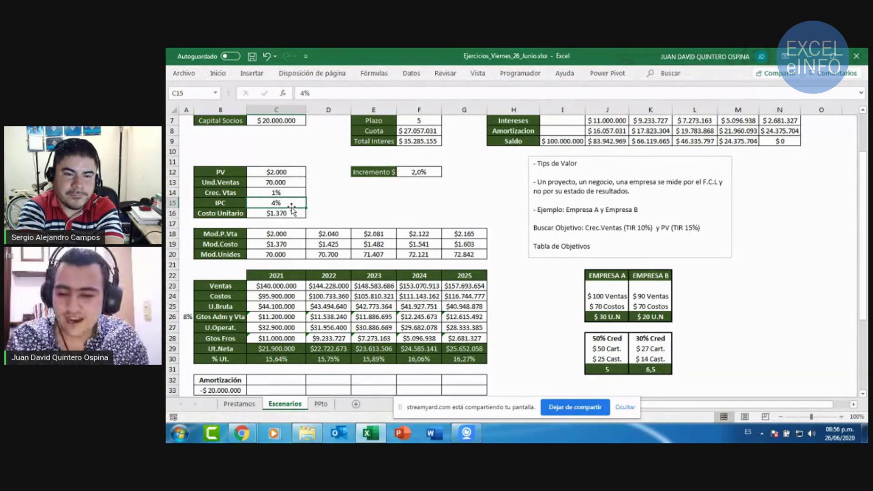
- Trace the projected price formulas in row 18 from 2021 through 2025
click(226, 235)
drag(227, 236, 228, 252)
click(263, 237)
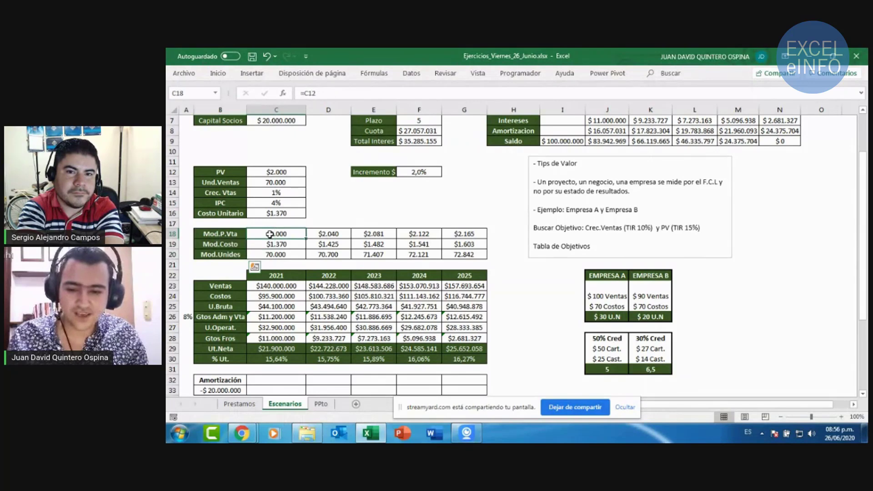
click(318, 234)
click(362, 235)
key(Right)
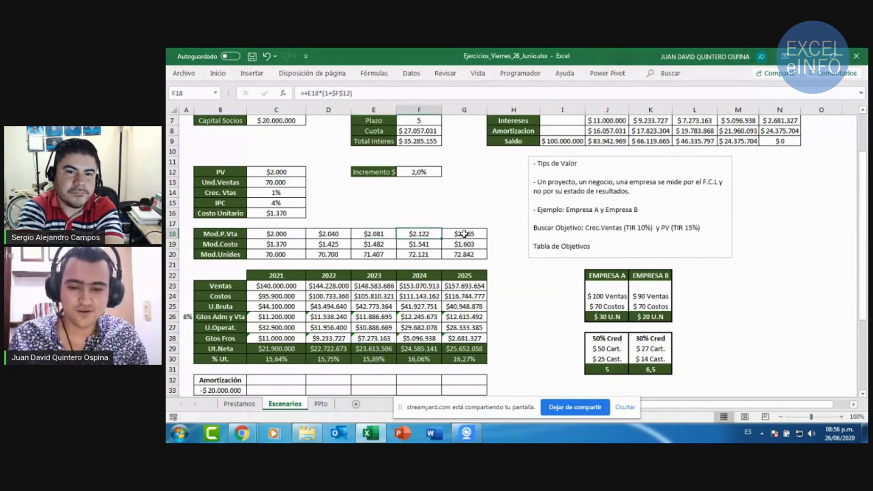
key(Right)
double_click(338, 232)
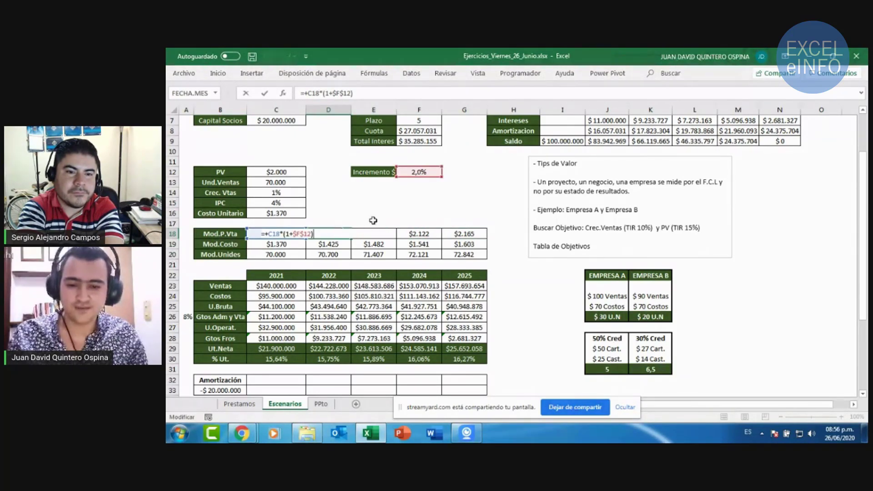
key(Escape)
click(382, 233)
double_click(382, 233)
click(408, 236)
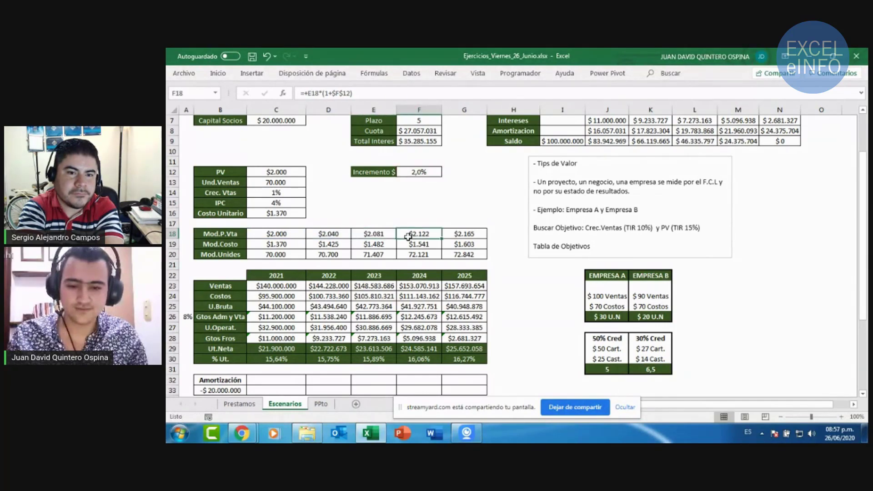
double_click(413, 234)
key(Escape)
- Trace the IPC-indexed unit cost formulas in row 19
click(280, 246)
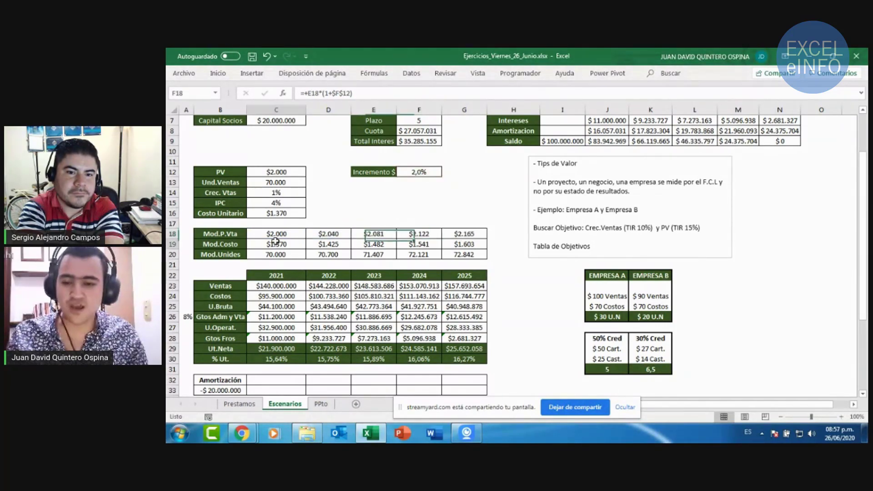
double_click(280, 246)
key(Escape)
double_click(329, 244)
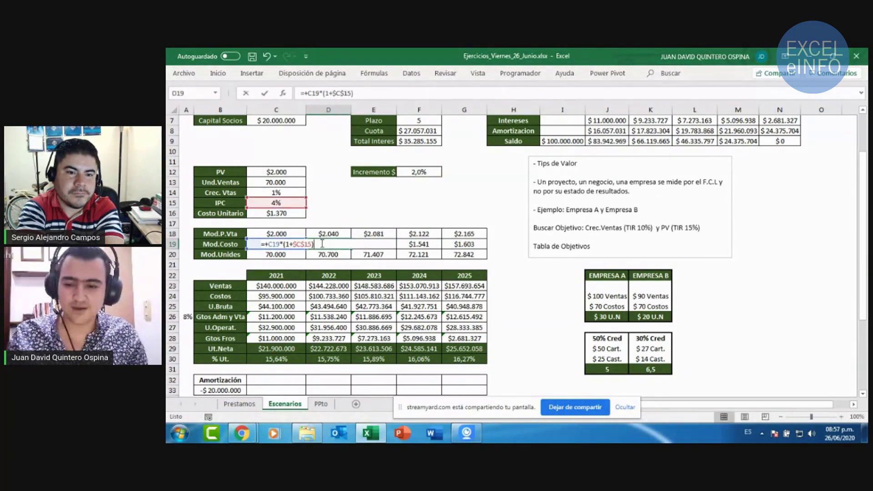
key(Escape)
double_click(374, 245)
key(Escape)
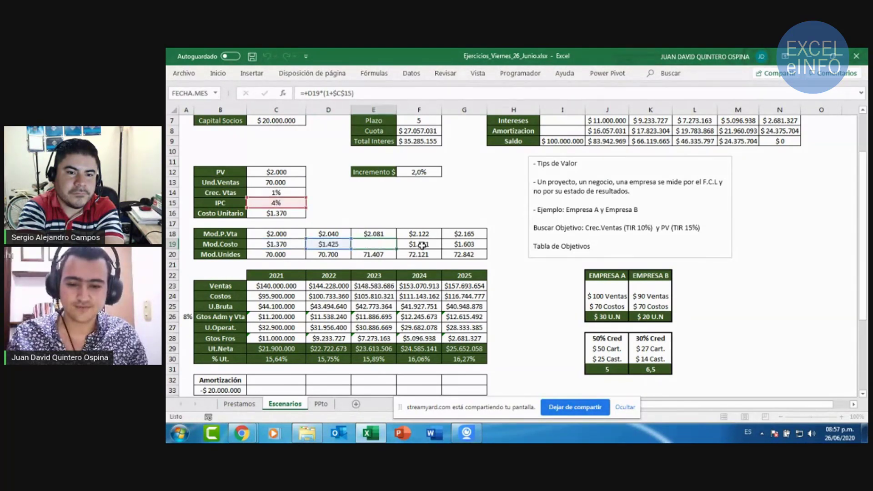
double_click(423, 246)
key(Escape)
- Trace the sales-growth units formulas in row 20 from C20 to G20
click(285, 252)
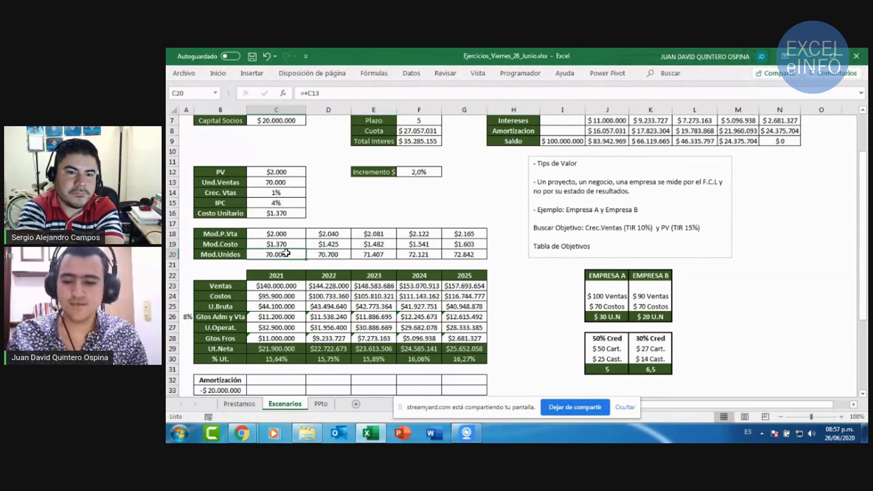
double_click(286, 253)
key(Escape)
double_click(328, 253)
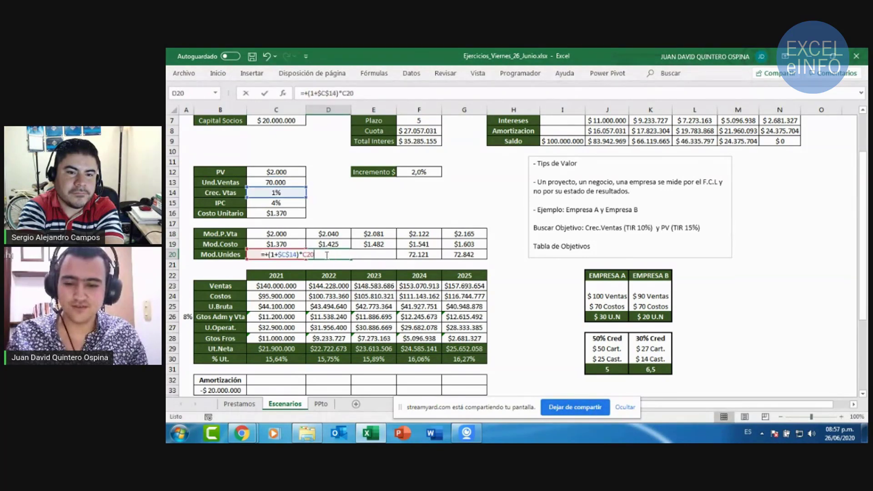
key(Escape)
double_click(374, 254)
key(Escape)
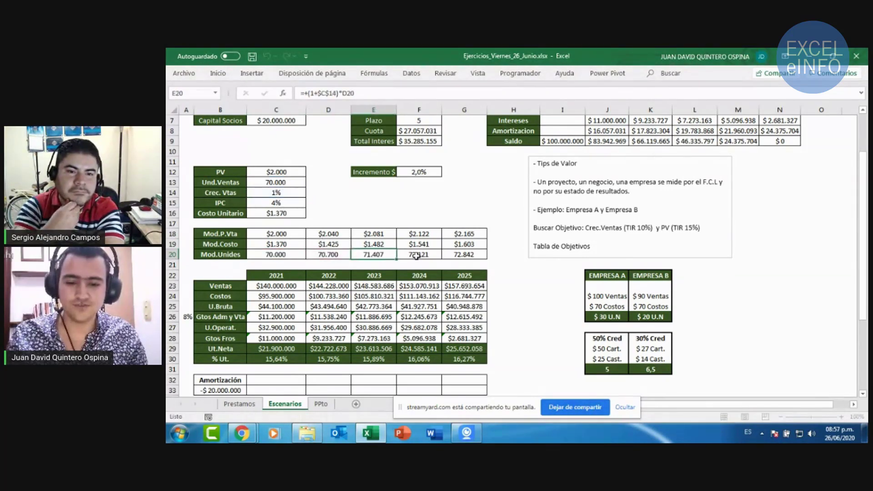
double_click(418, 254)
key(Escape)
double_click(457, 256)
key(Escape)
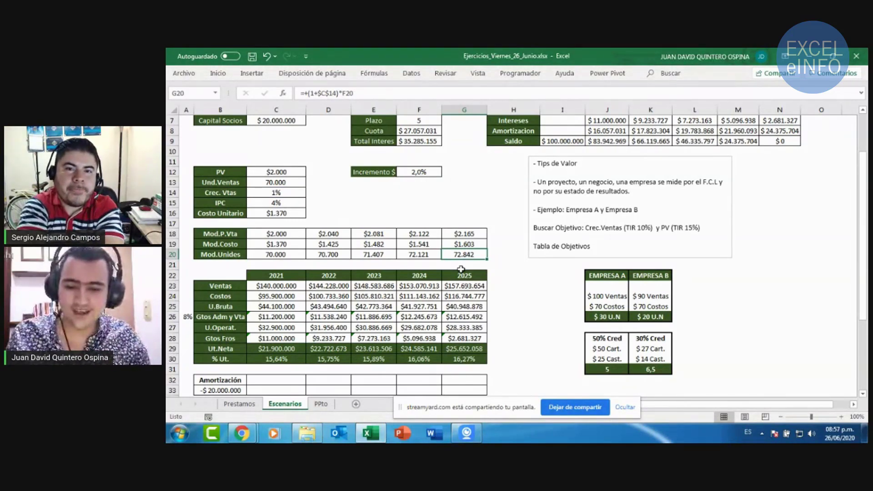
- Review the income statement B22:G30, starting with the 2021–2025 Ventas formulas
scroll(460, 269, down, 1)
scroll(460, 268, down, 1)
mouse_move(220, 214)
mouse_down()
mouse_move(330, 265)
mouse_move(468, 300)
mouse_up()
click(468, 298)
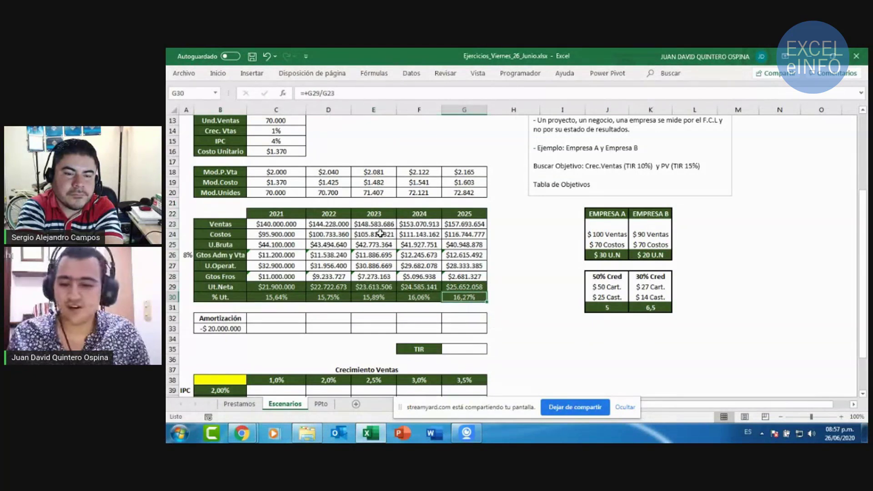
drag(225, 208, 473, 298)
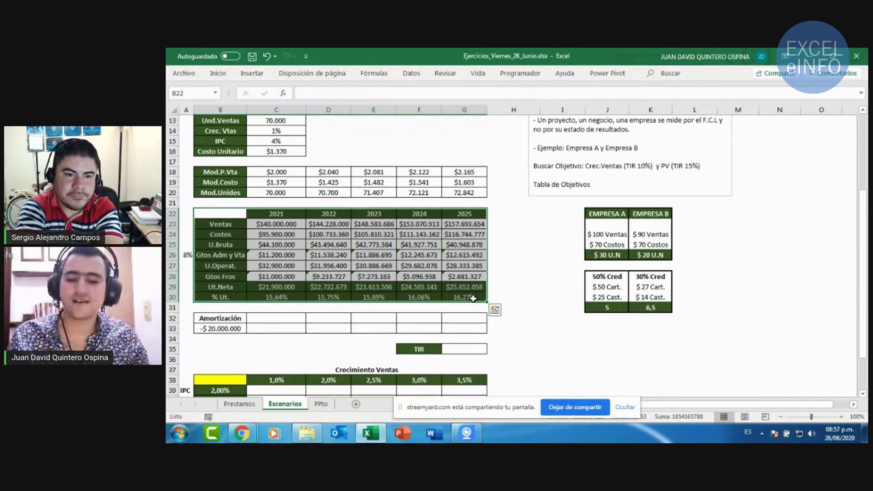
click(264, 224)
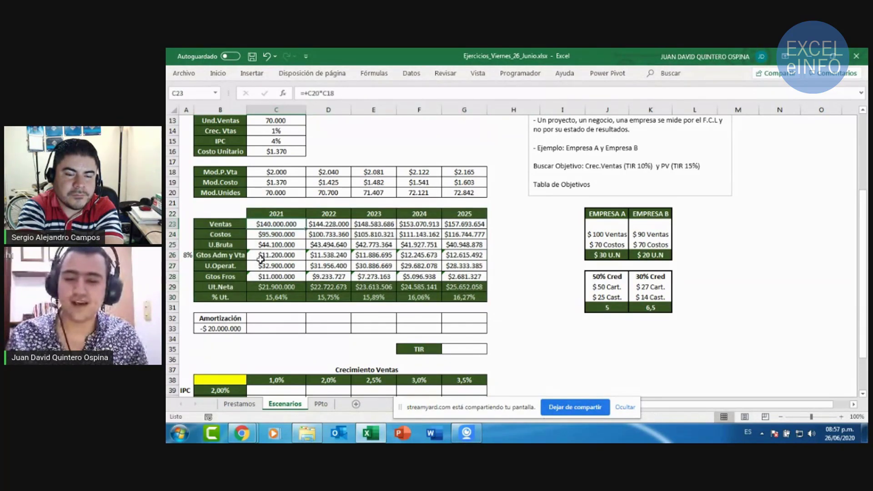
double_click(285, 221)
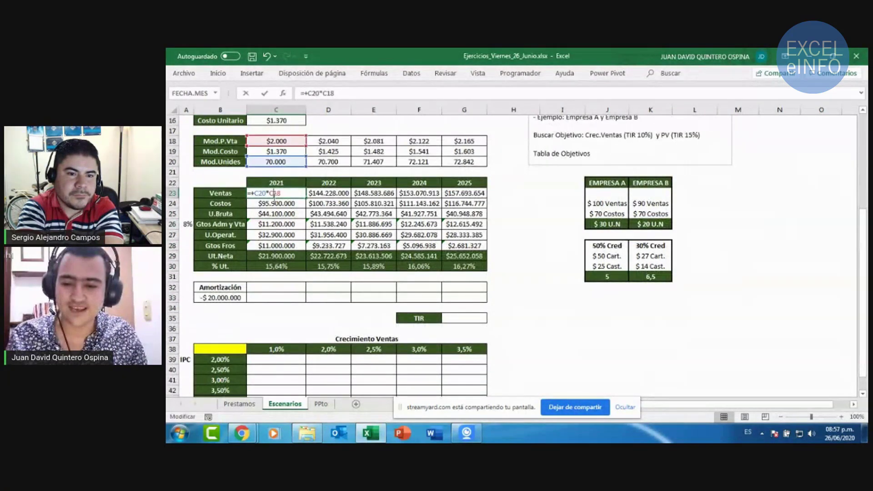
scroll(285, 221, up, 1)
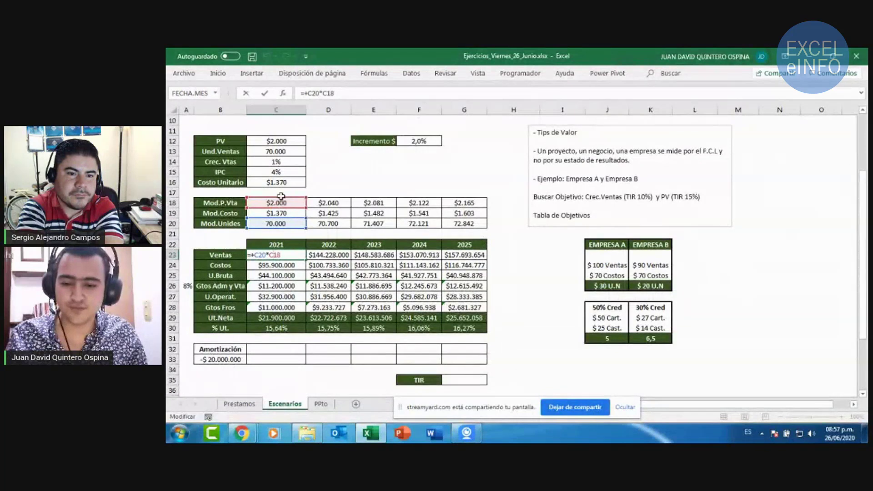
drag(331, 254, 454, 257)
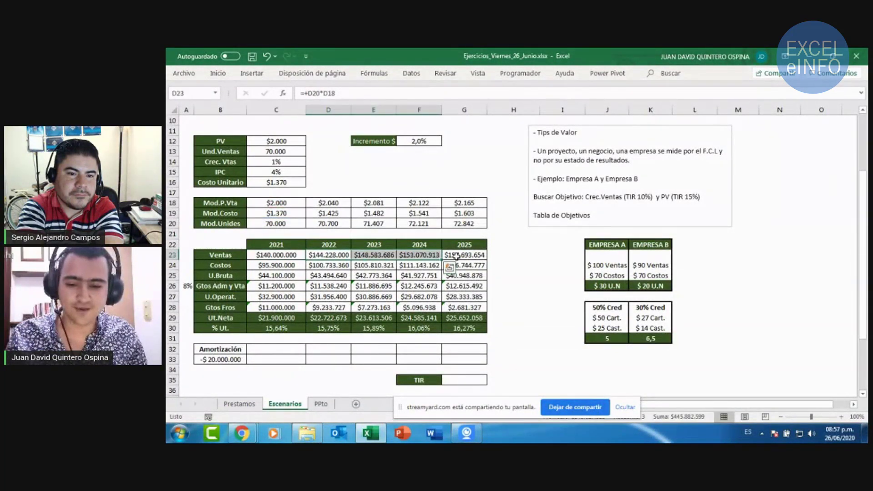
- Check the 2021 Costos, U.Bruta, 8% Gtos Adm y Vta and U.Operat. formulas
click(283, 260)
double_click(283, 263)
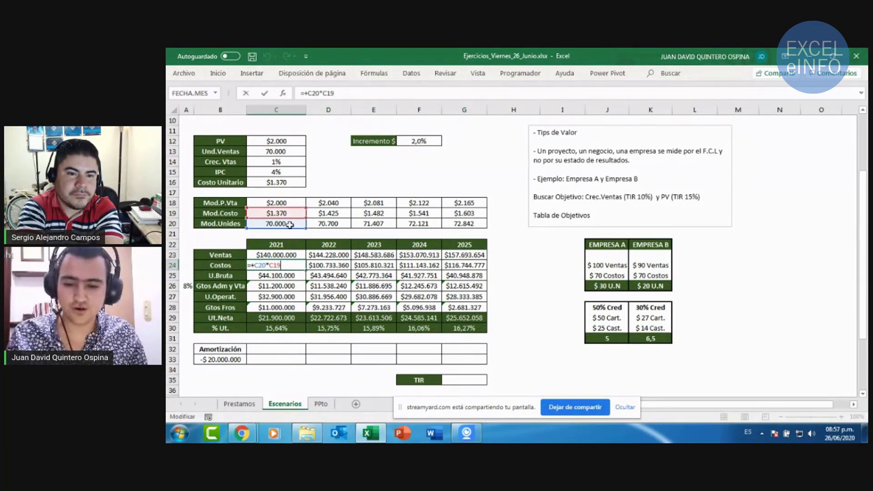
key(Escape)
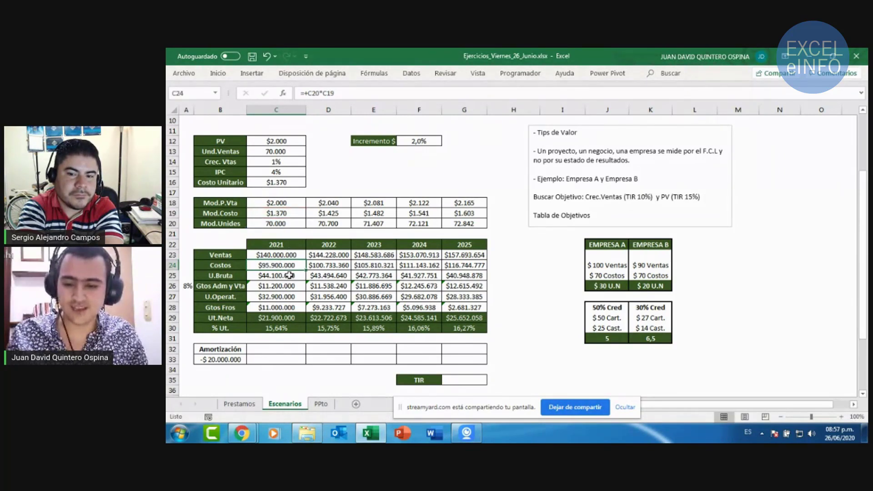
click(287, 275)
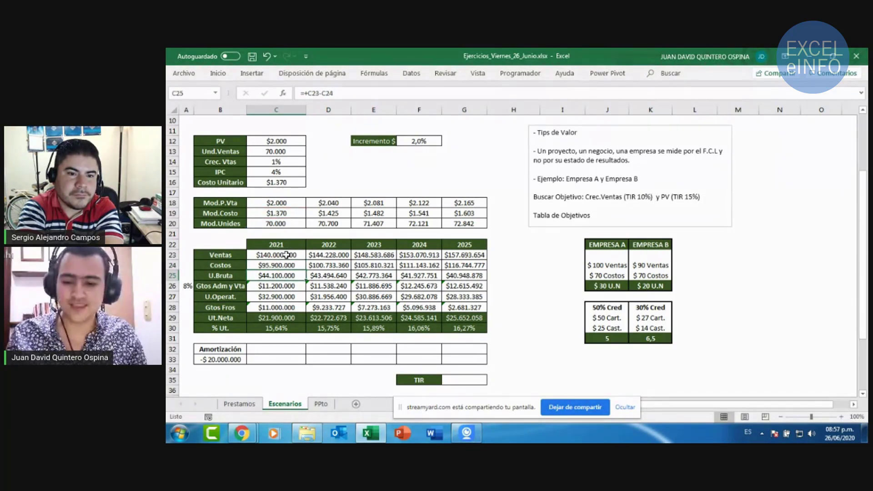
double_click(281, 275)
key(Escape)
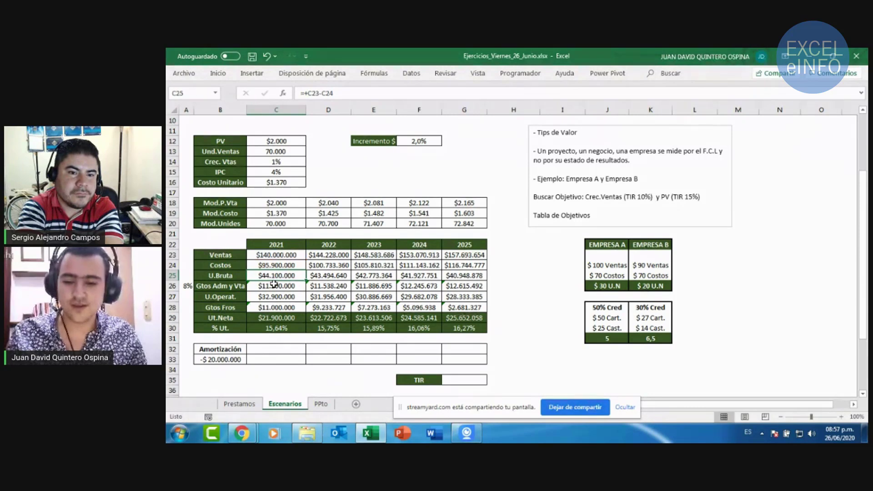
click(187, 286)
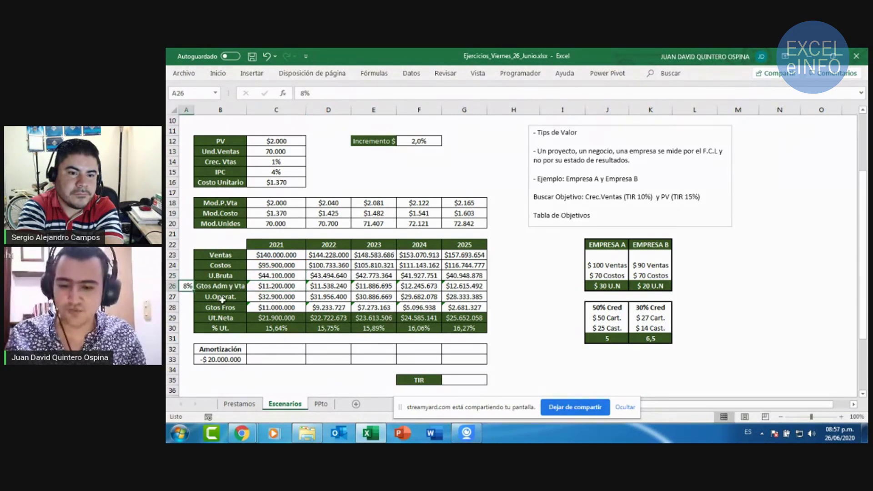
double_click(255, 286)
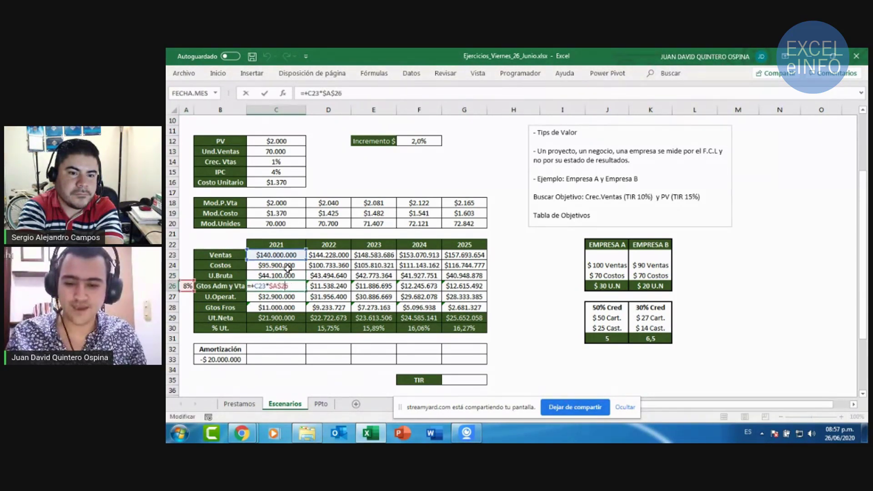
key(Escape)
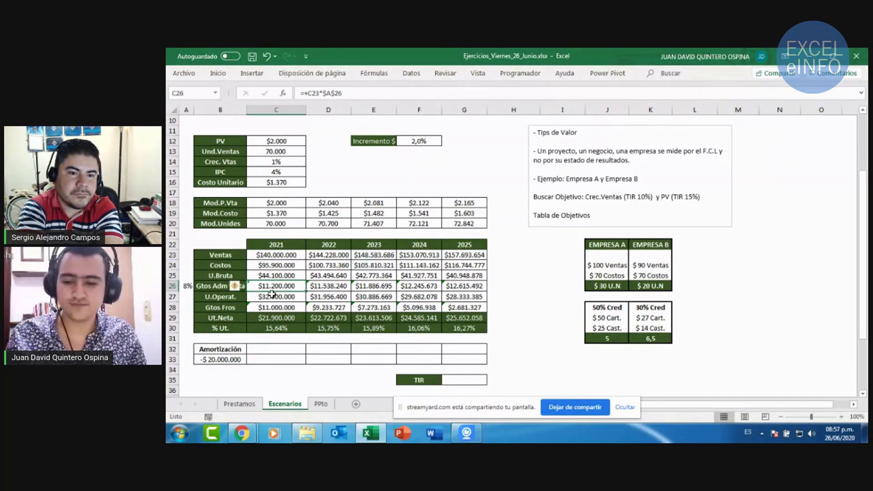
click(272, 295)
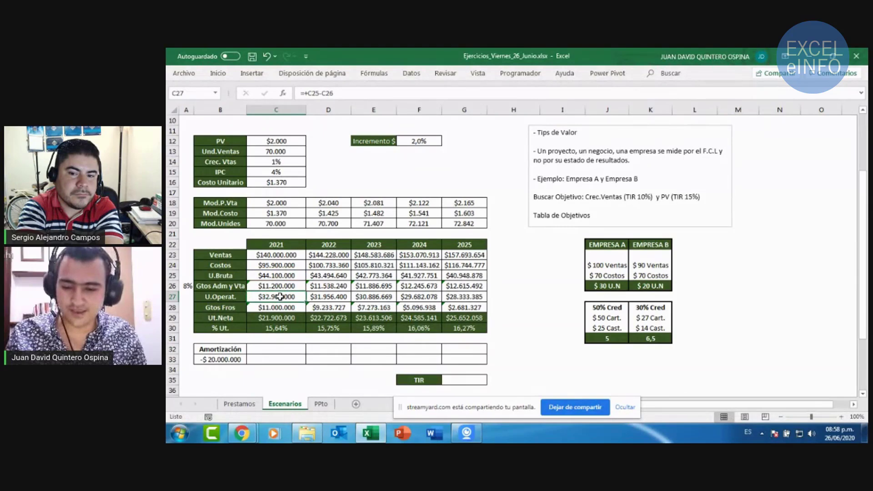
- Trace Gtos Fros to the loan interest and check the Ut.Neta formulas
scroll(282, 297, down, 1)
click(282, 277)
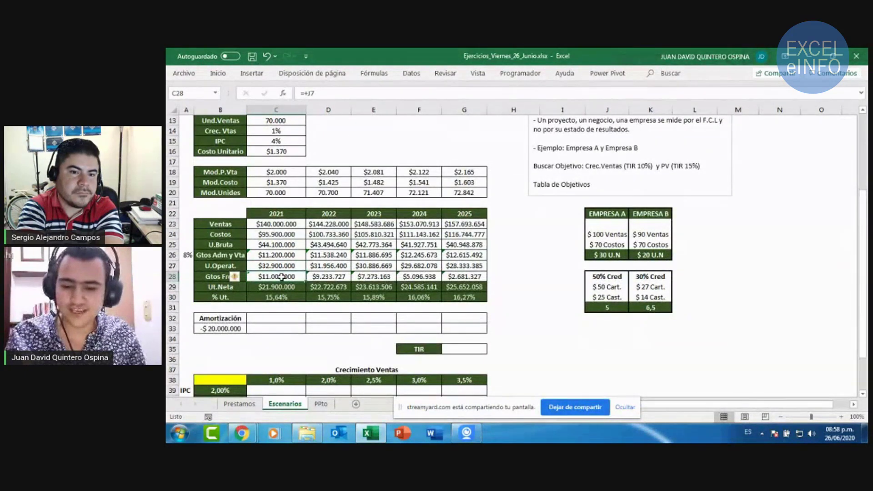
double_click(282, 276)
scroll(579, 195, up, 4)
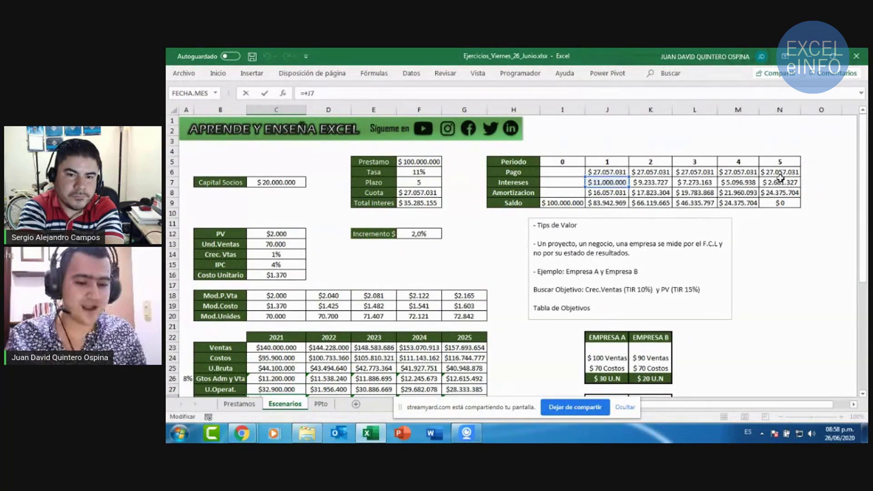
key(ctrl+Return)
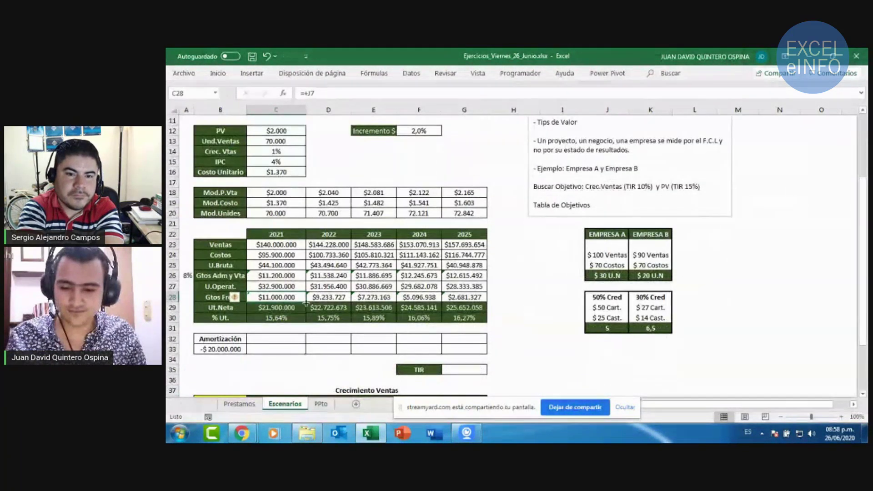
click(279, 308)
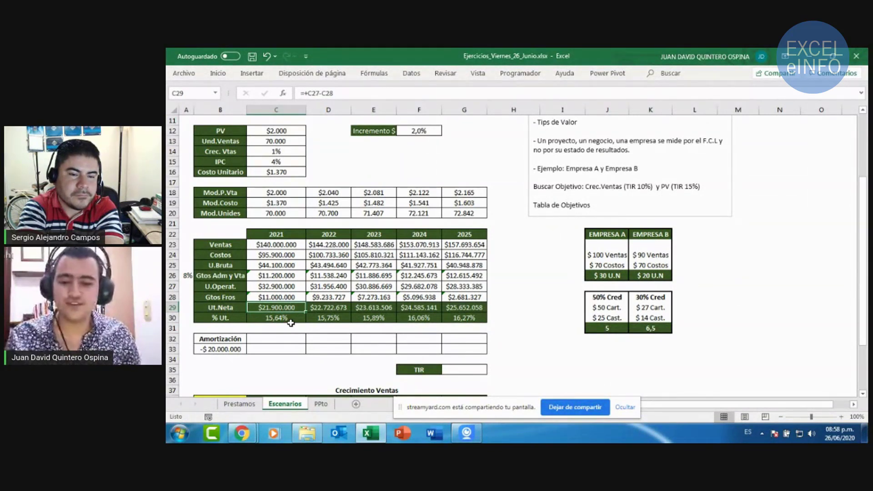
key(Right)
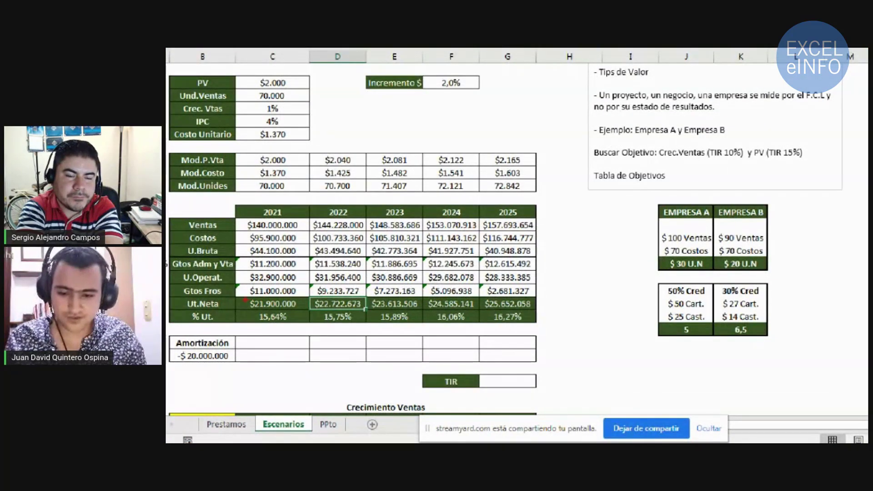
drag(238, 300, 549, 312)
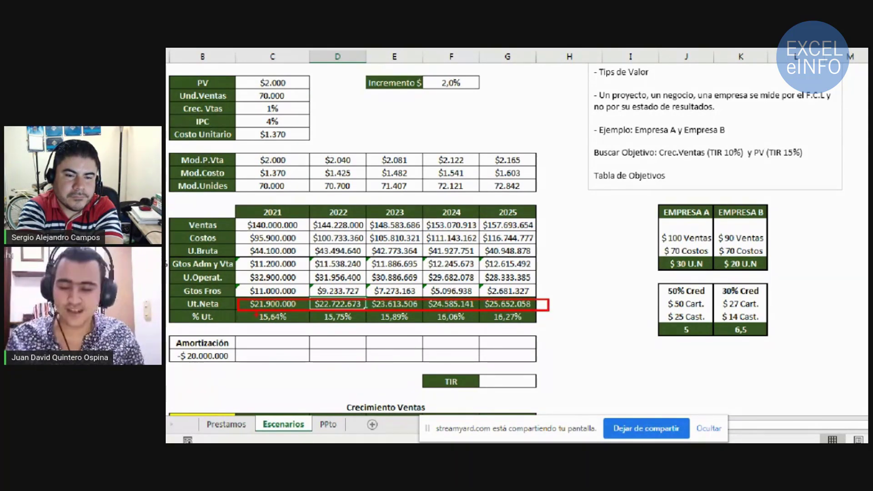
drag(233, 312, 544, 325)
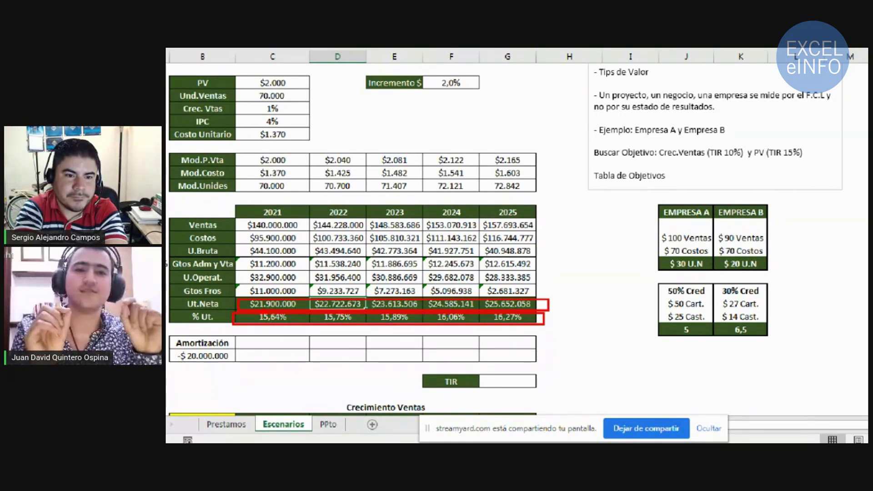
key(Escape)
- Locate the loan's yearly amortization amounts for the 2021 Amortización row
click(259, 340)
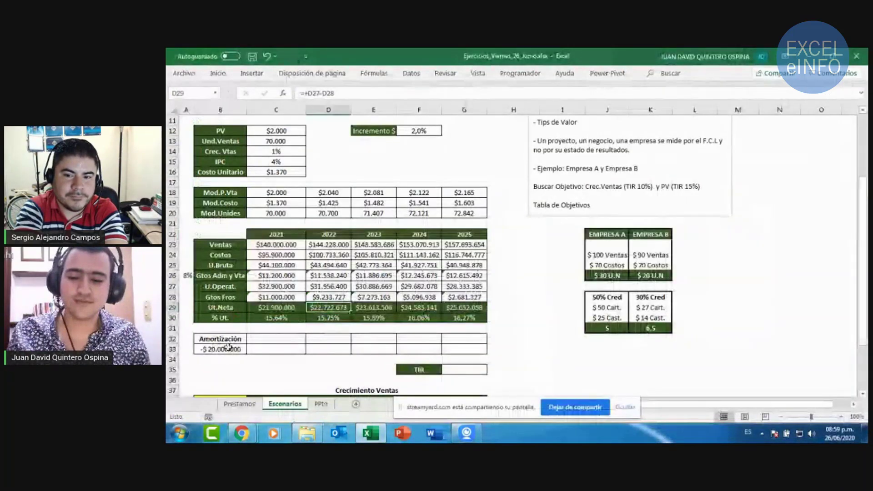
scroll(259, 340, up, 2)
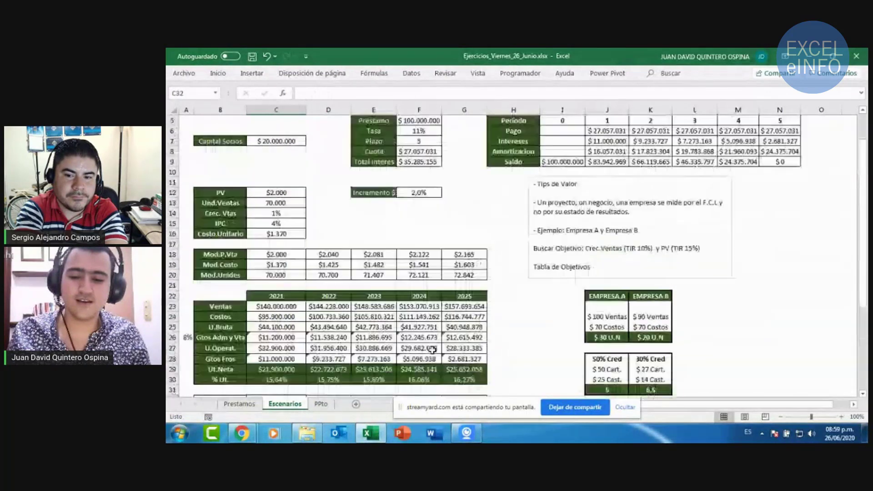
scroll(258, 341, up, 1)
drag(611, 195, 737, 193)
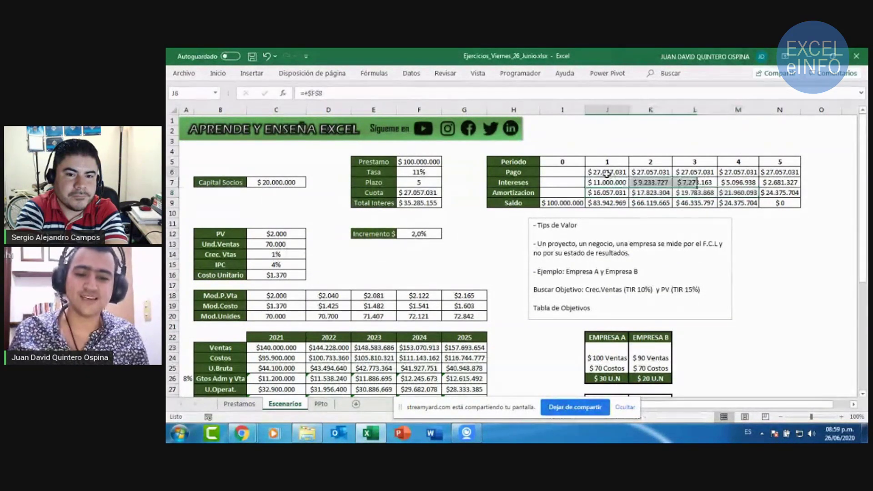
click(608, 173)
scroll(355, 215, down, 4)
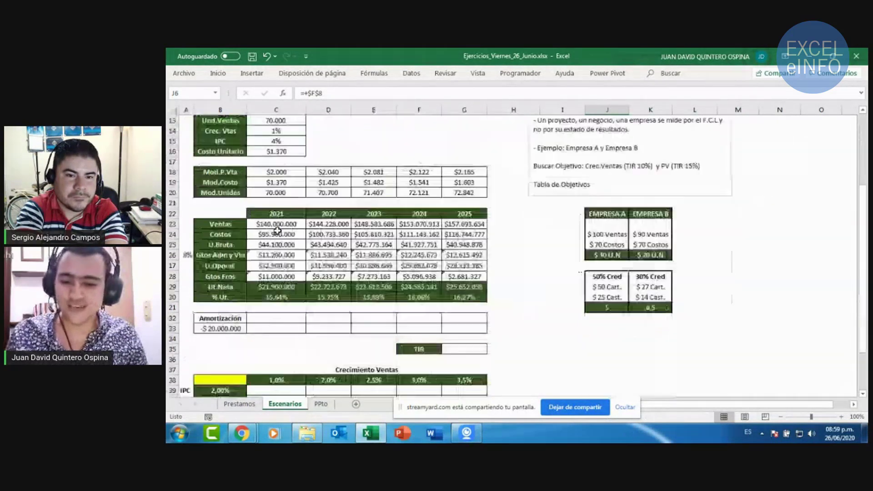
click(276, 255)
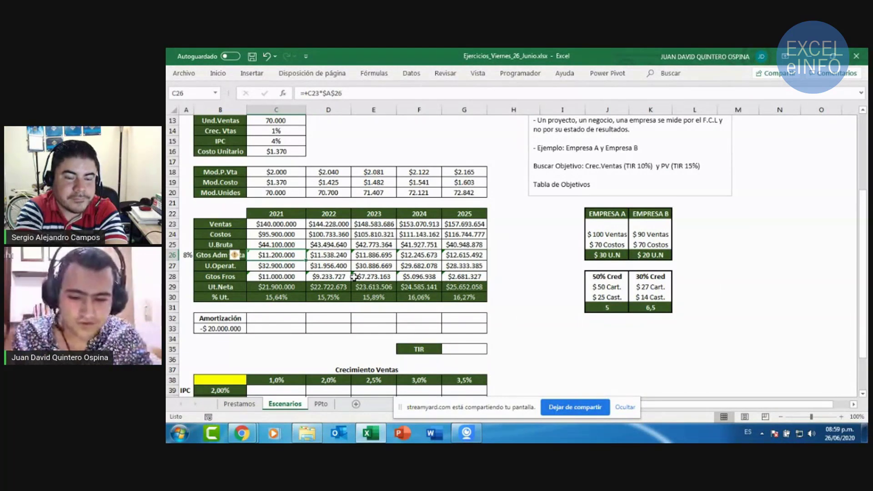
- Enter =+J8 in C32 and fill the amortization reference through G32
click(276, 318)
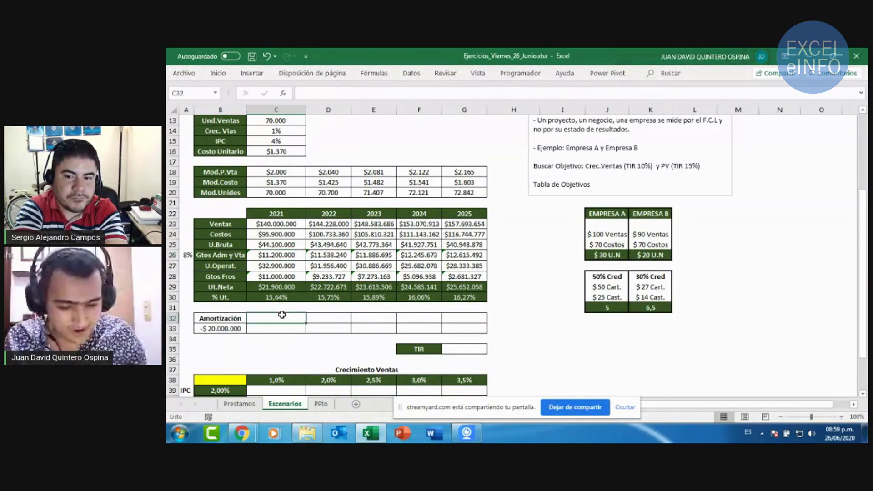
text(+)
scroll(363, 314, up, 4)
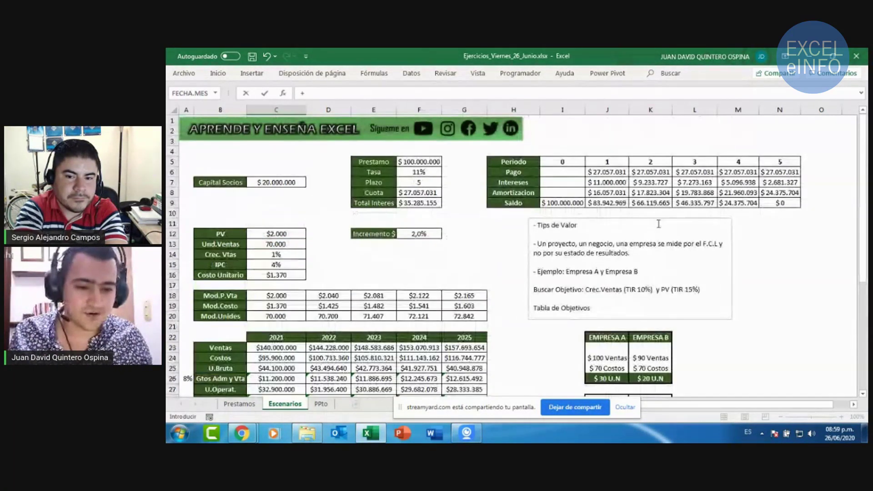
click(611, 194)
key(Return)
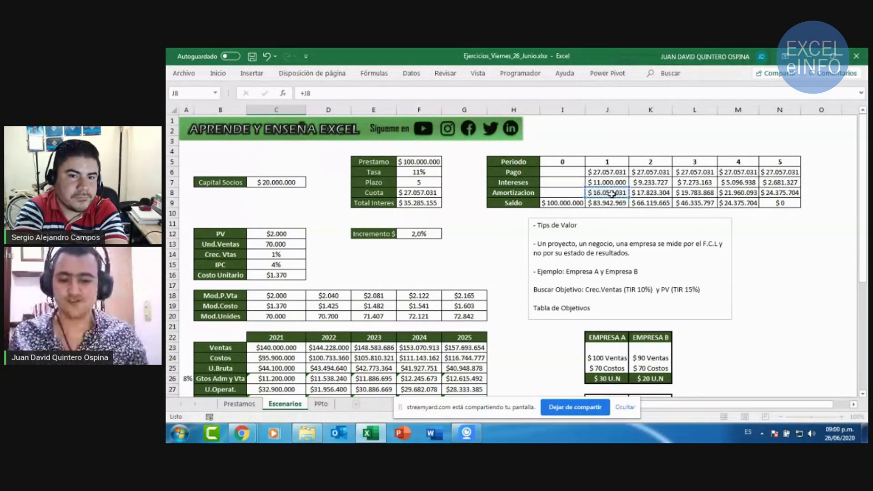
scroll(609, 195, down, 2)
scroll(610, 194, down, 3)
click(291, 288)
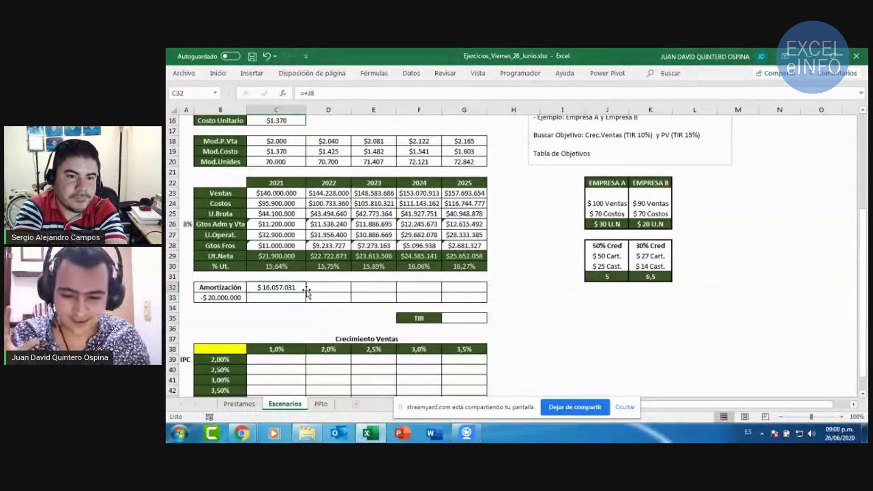
drag(305, 293, 480, 290)
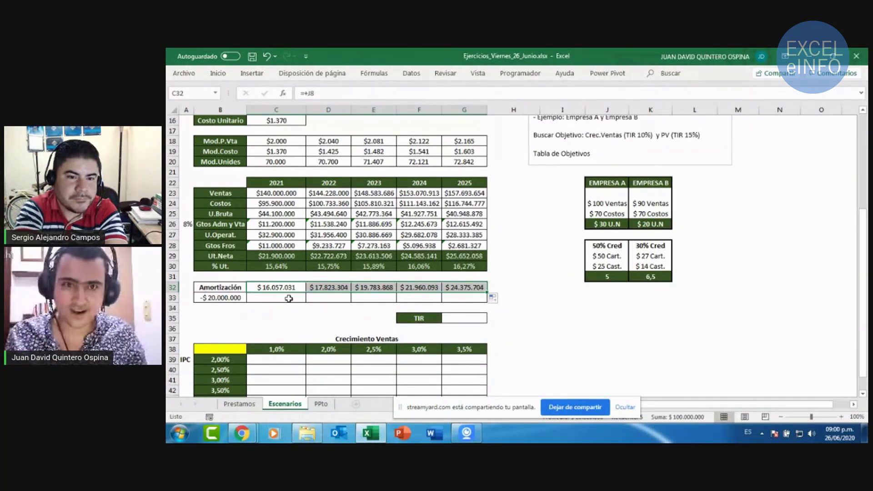
- Enter =+C29-C32 in C33 and fill the cash flow through G33
click(288, 298)
text(+)
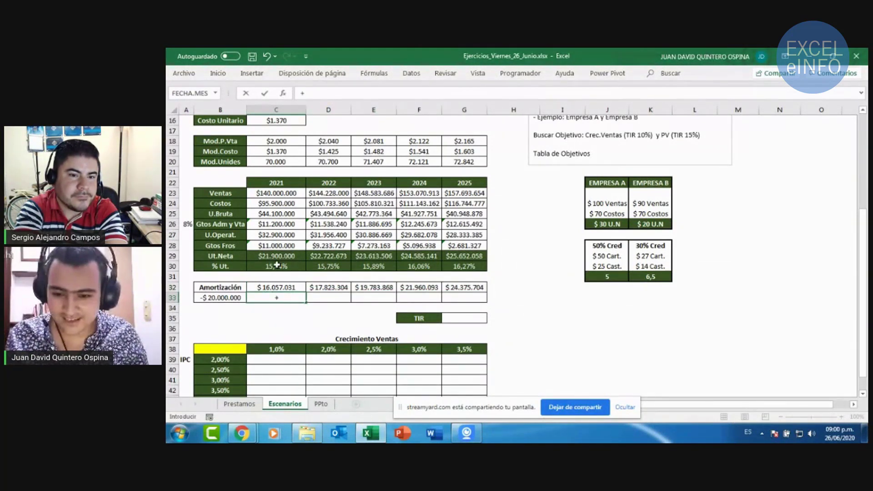
click(286, 256)
text(-)
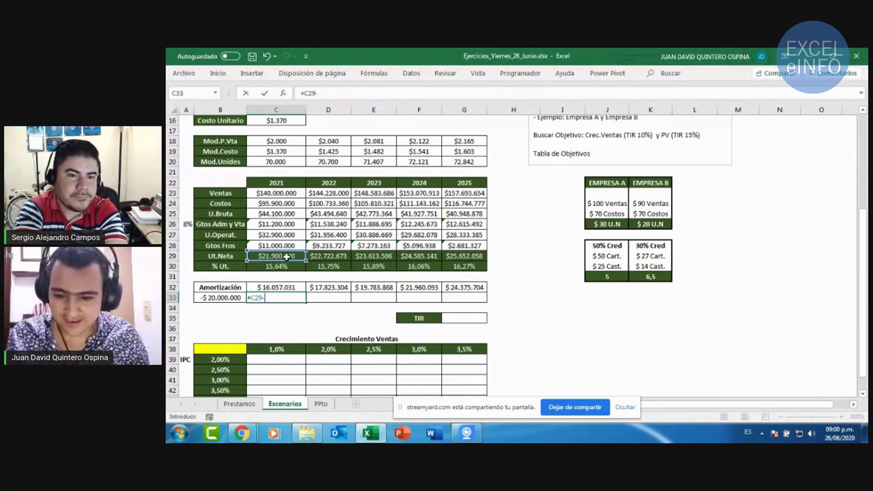
click(287, 287)
key(Return)
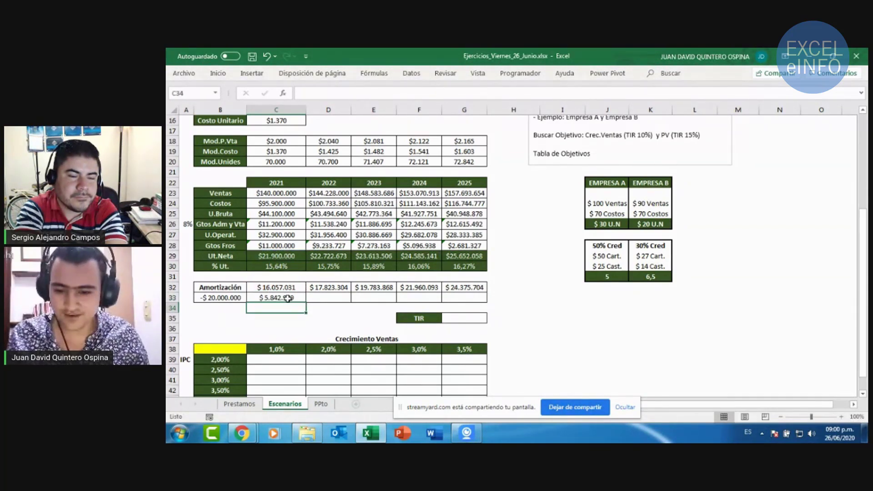
click(287, 299)
drag(306, 302, 468, 301)
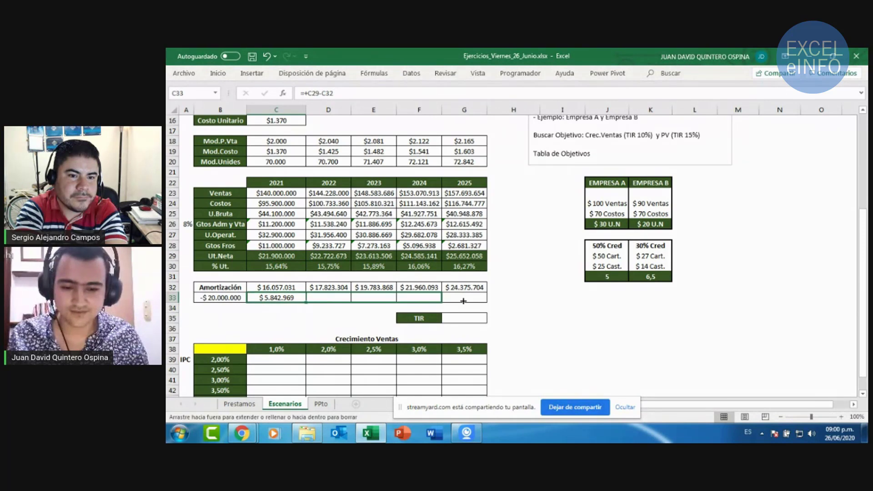
click(561, 330)
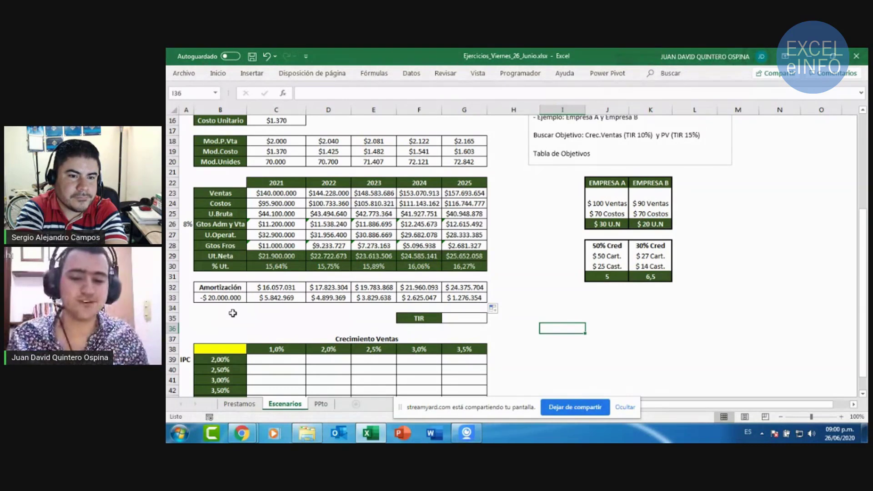
- Enter =TIR(B33:G33) in G35, returning -3,2%
click(458, 319)
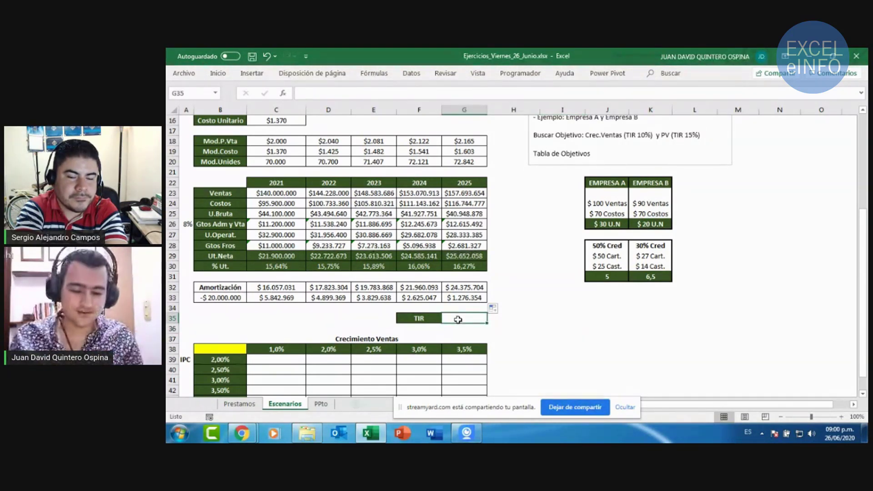
text(=tir)
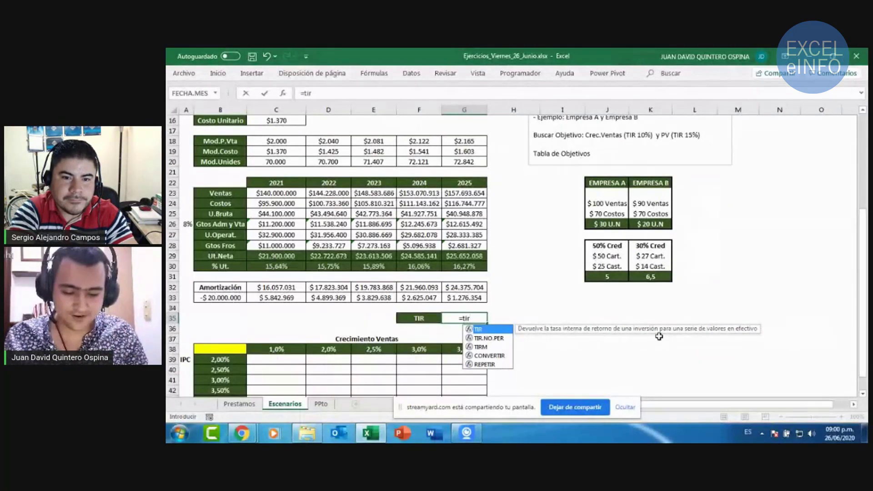
text(()
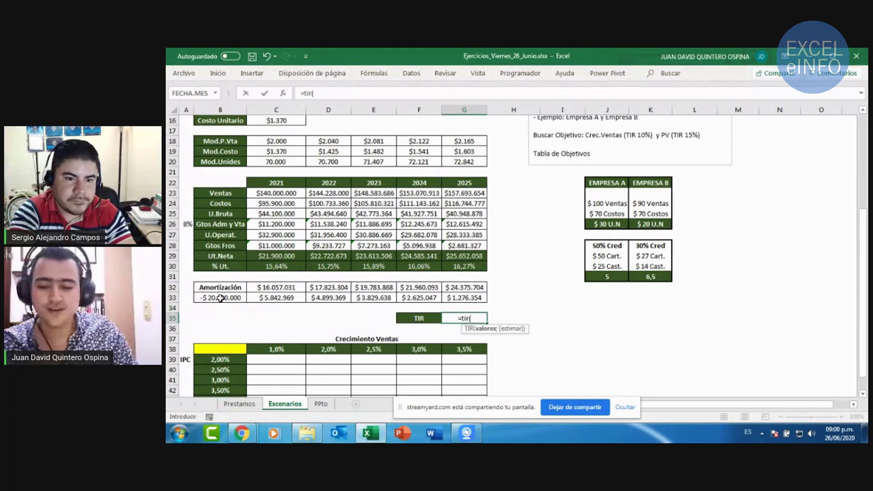
scroll(268, 272, up, 5)
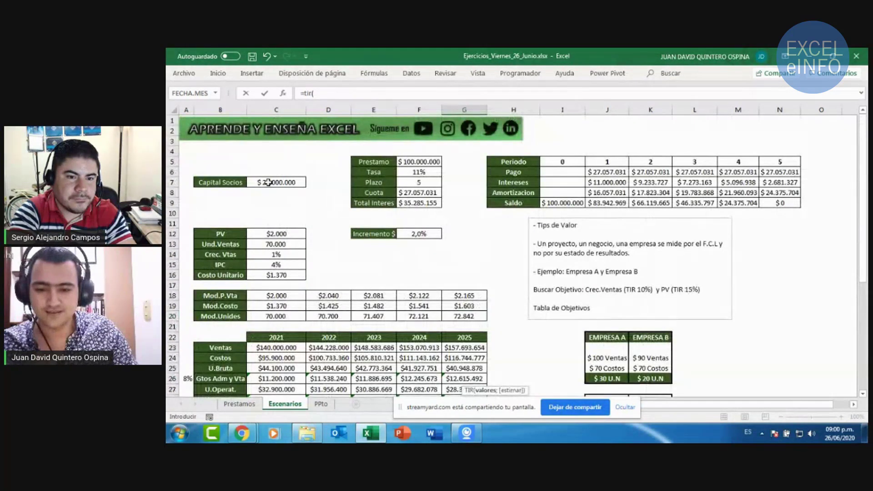
scroll(267, 183, down, 3)
scroll(227, 254, down, 2)
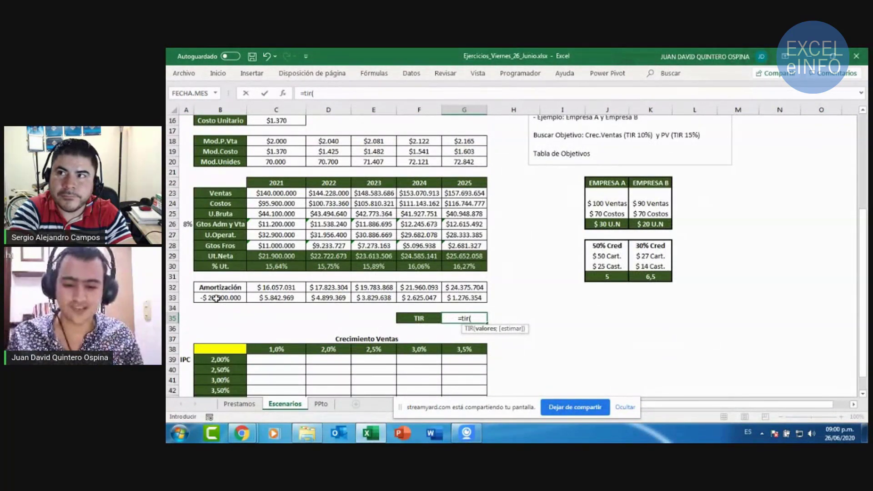
drag(216, 298, 466, 297)
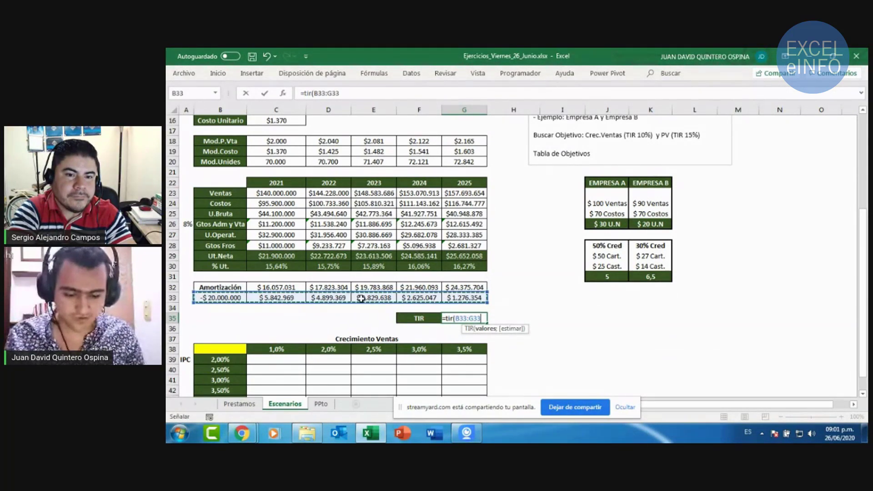
text())
key(Return)
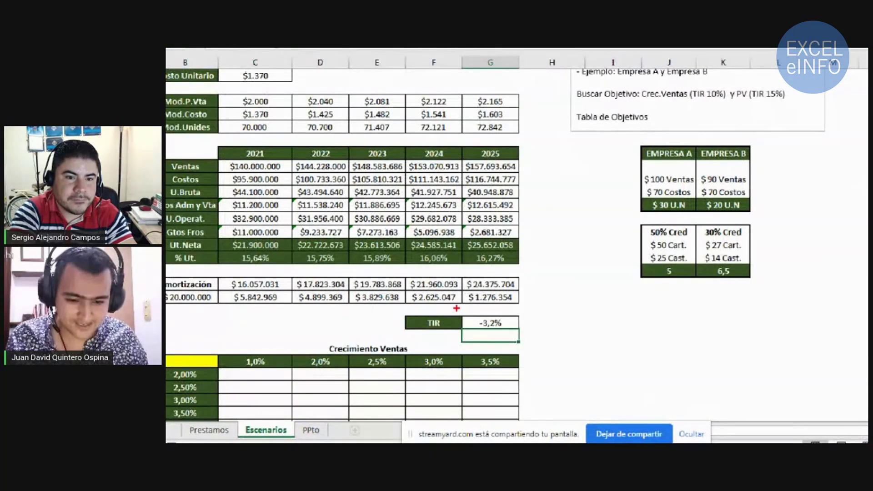
drag(406, 308, 537, 341)
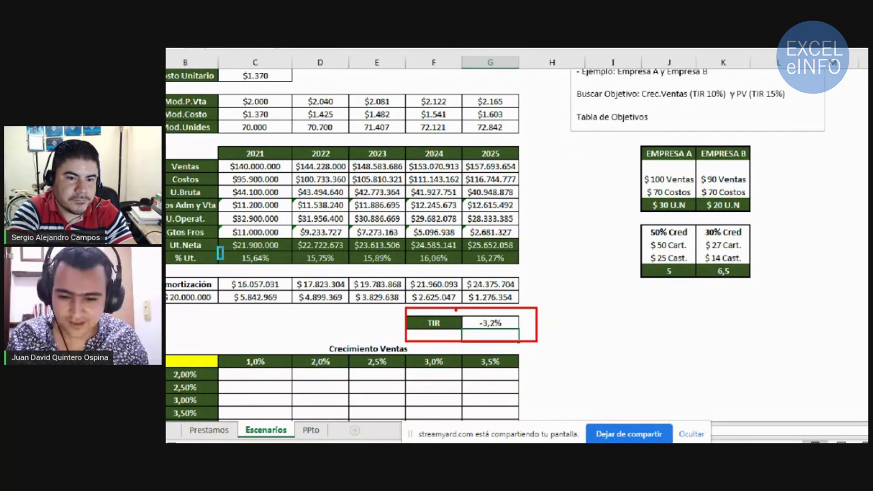
drag(217, 247, 530, 266)
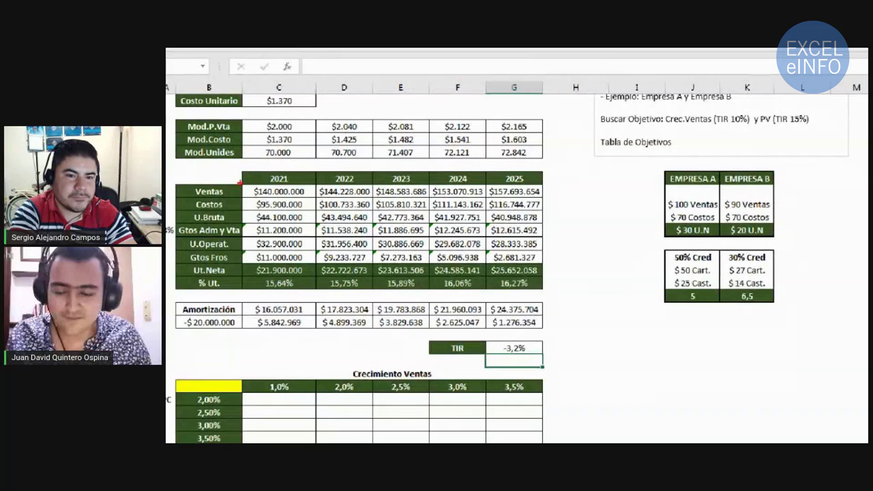
mouse_move(241, 199)
mouse_down()
mouse_move(313, 199)
mouse_move(317, 186)
mouse_move(241, 196)
mouse_up()
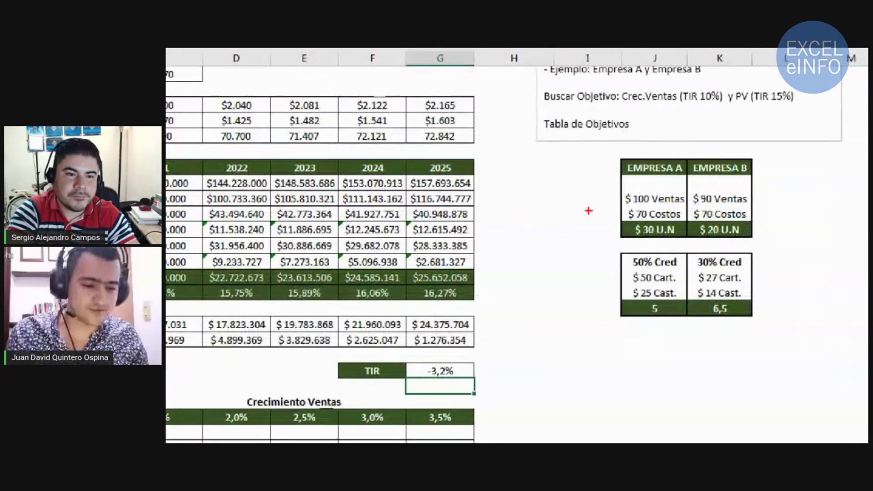
drag(616, 190, 687, 208)
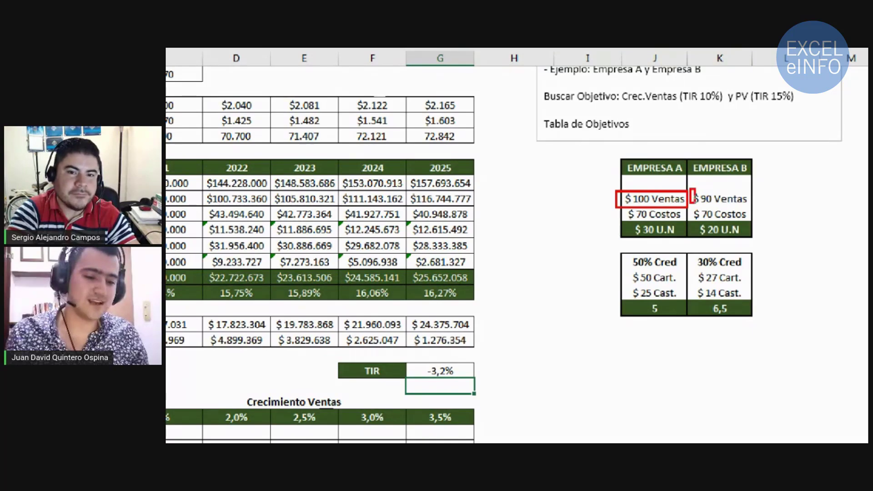
drag(694, 203, 756, 209)
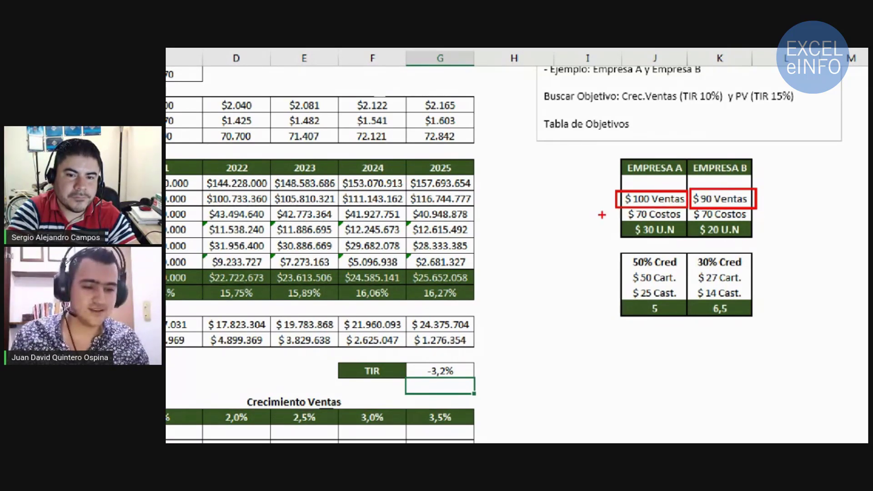
mouse_move(620, 221)
mouse_down()
mouse_move(701, 236)
mouse_move(687, 240)
mouse_move(759, 238)
mouse_up()
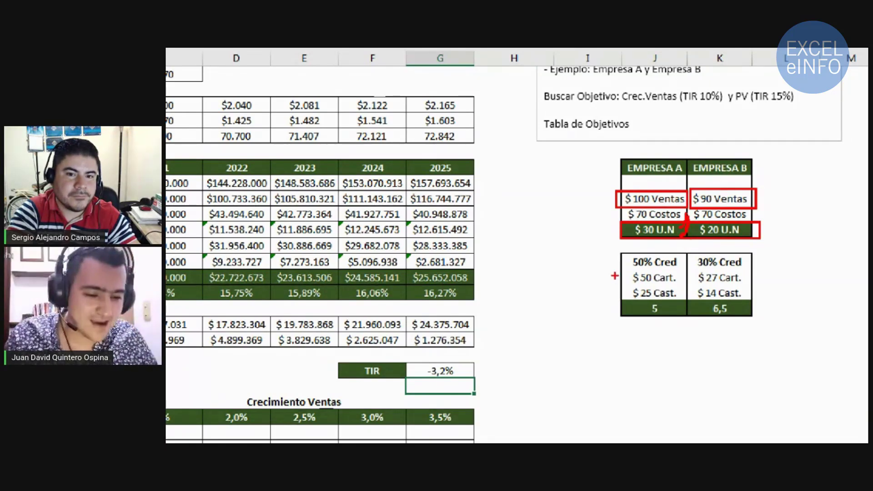
drag(614, 252, 687, 271)
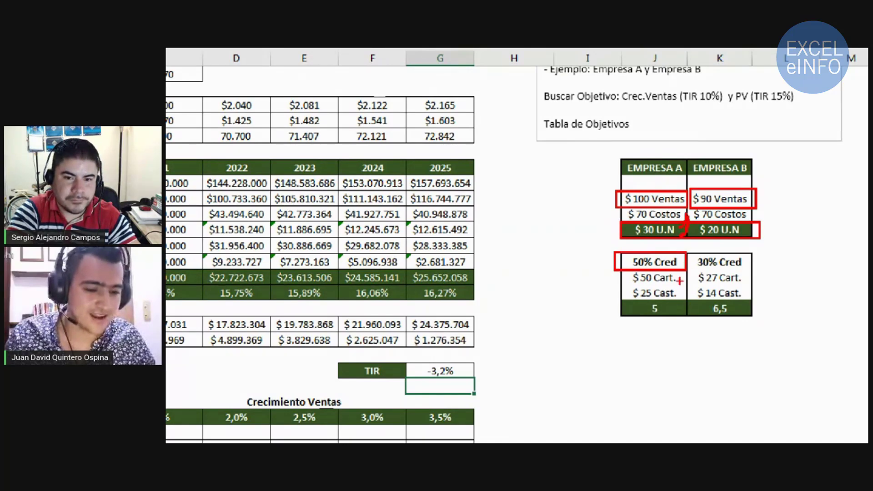
drag(684, 249, 759, 271)
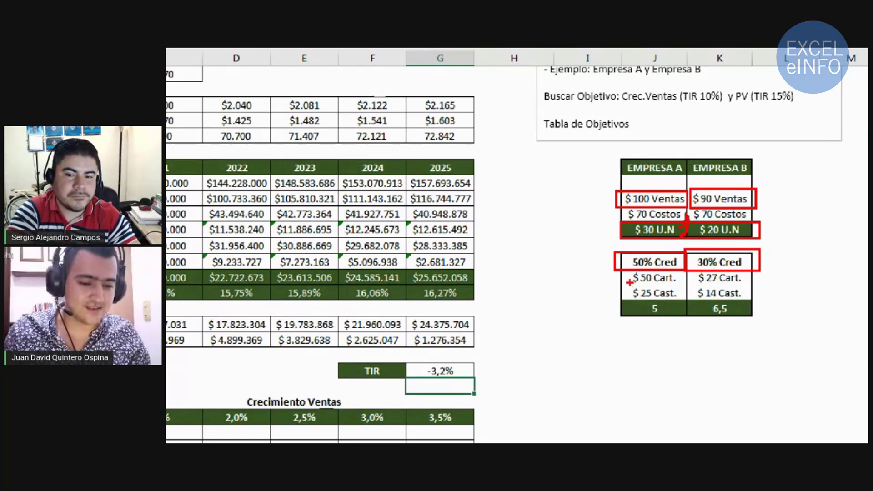
drag(620, 270, 684, 285)
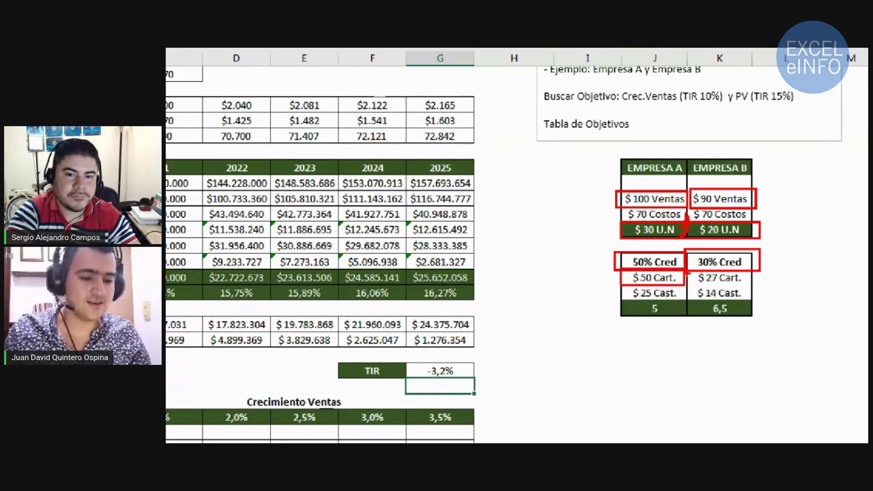
drag(685, 271, 754, 287)
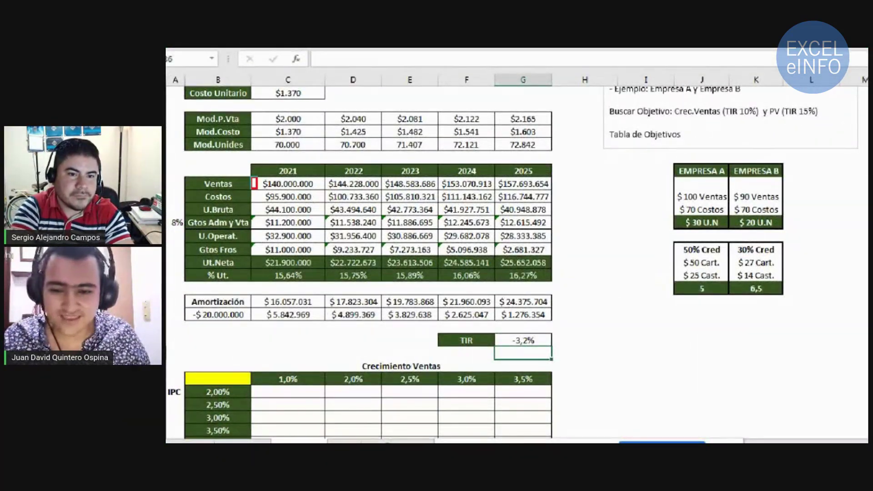
mouse_move(252, 178)
mouse_down()
mouse_move(334, 195)
mouse_move(552, 189)
mouse_up()
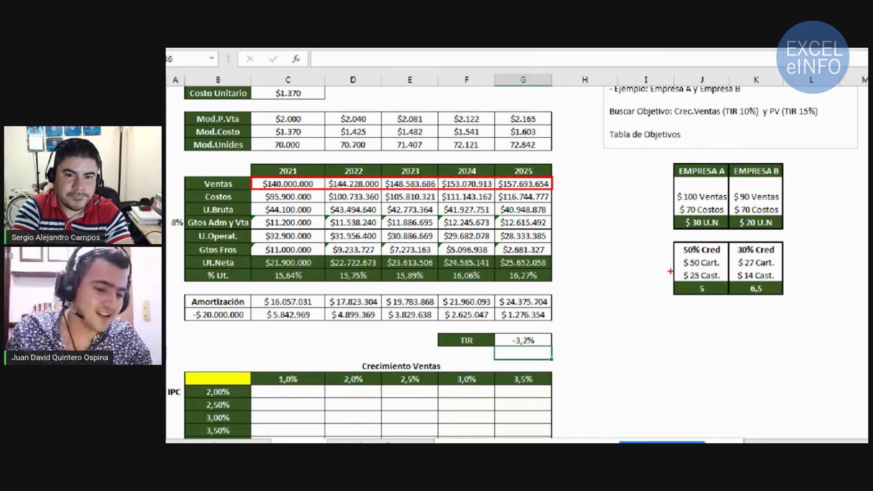
drag(670, 271, 724, 269)
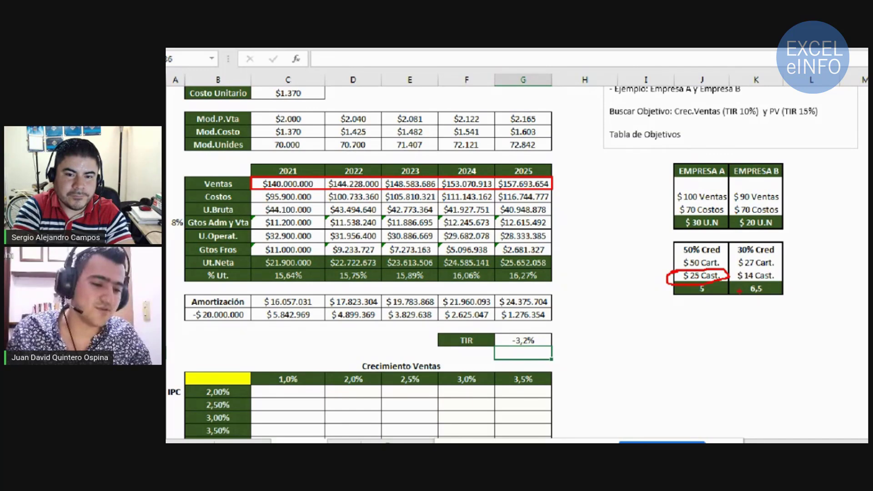
mouse_move(732, 272)
mouse_down()
mouse_move(733, 279)
mouse_move(784, 274)
mouse_move(738, 270)
mouse_up()
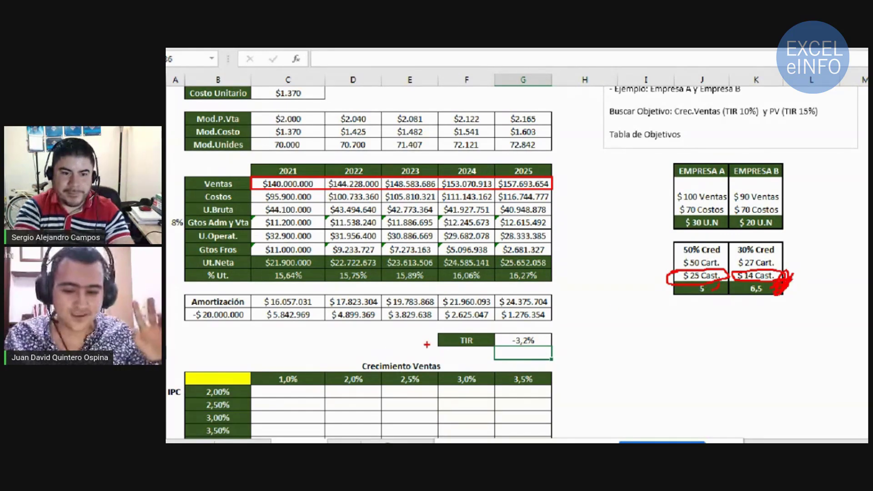
key(Escape)
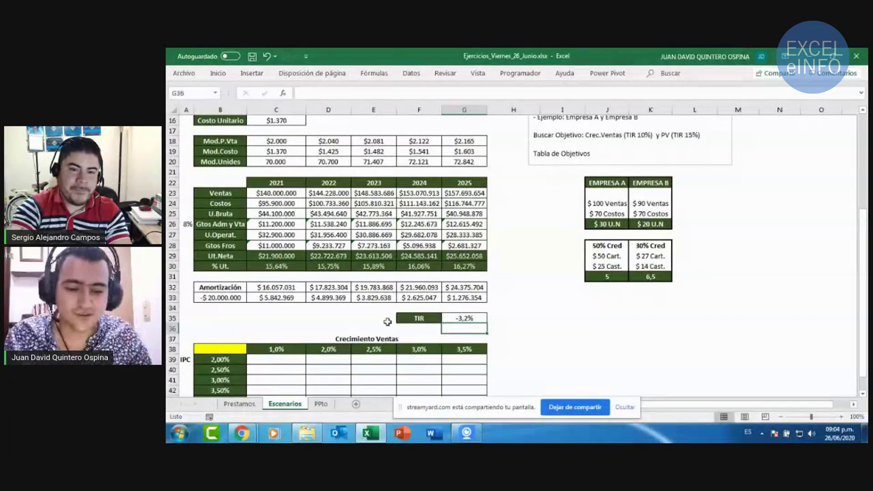
click(448, 319)
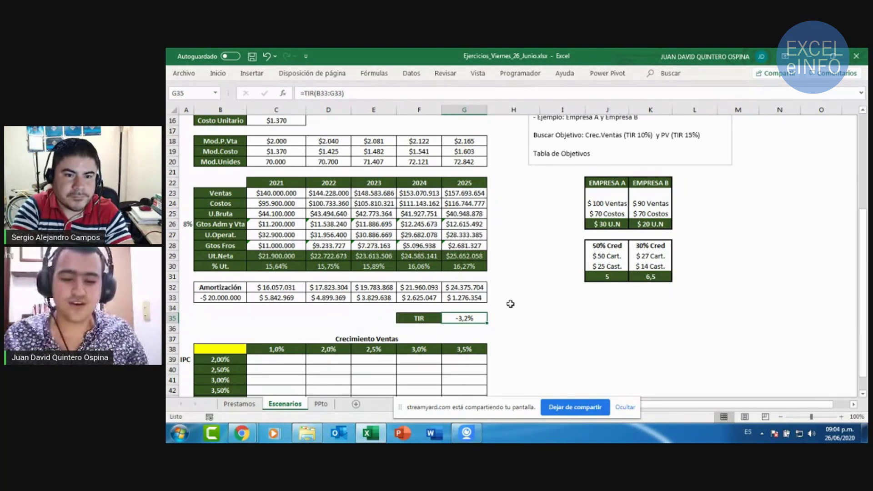
scroll(510, 301, up, 2)
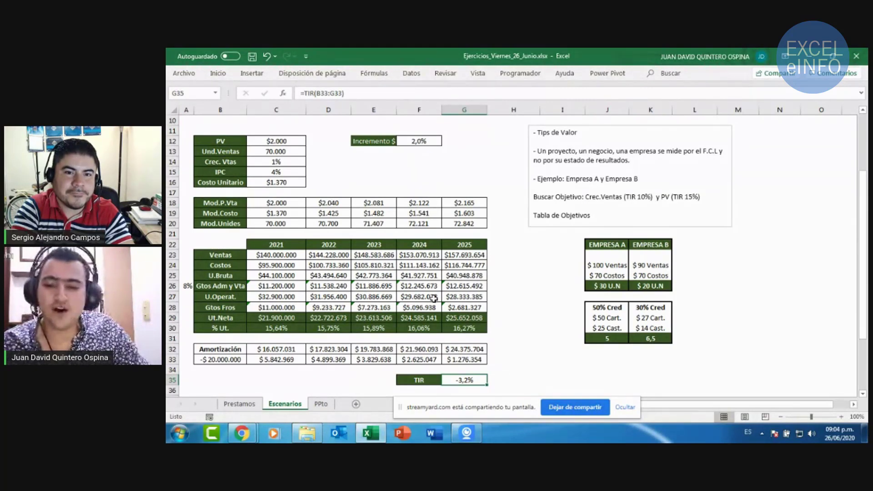
- Show the ribbon, go to Datos and open the Análisis de hipótesis menu
click(217, 73)
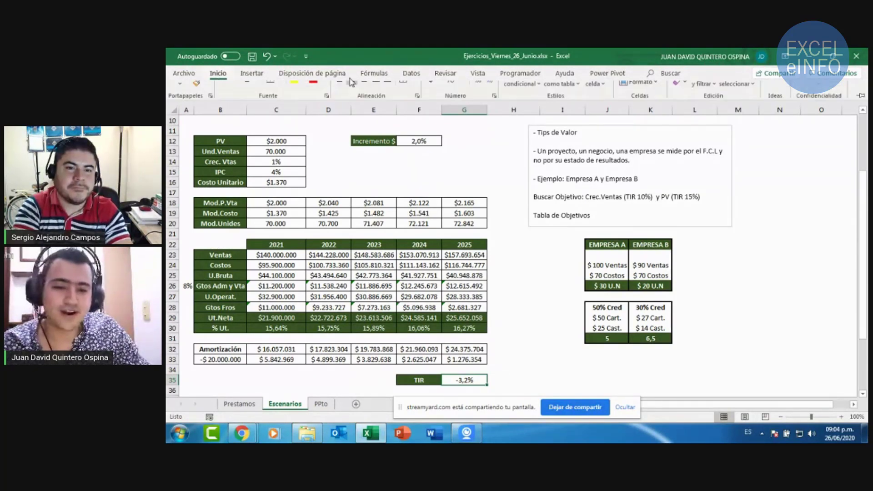
click(409, 76)
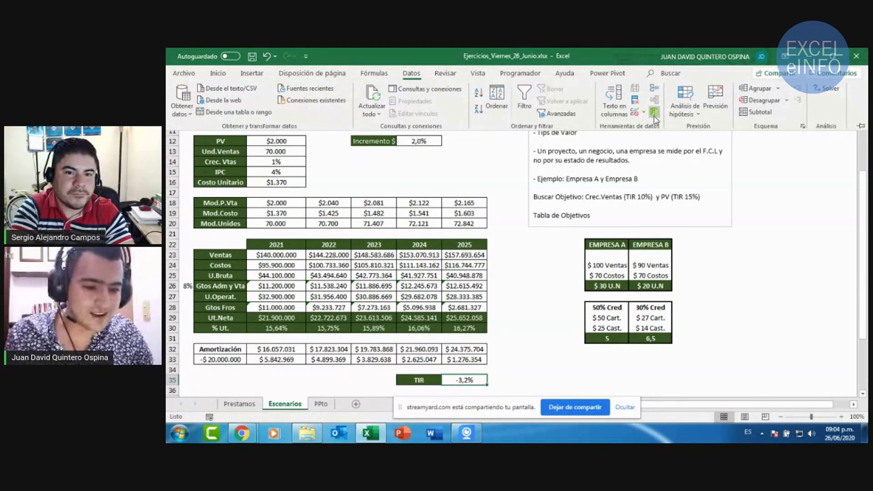
click(700, 115)
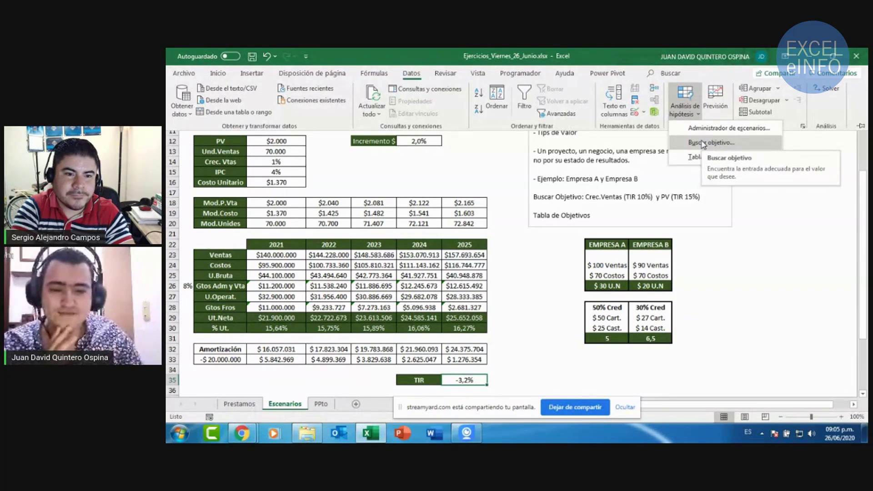
- Goal Seek G35 to 0,1 by changing C14, keeping the ~3,5% sales growth solution
click(703, 145)
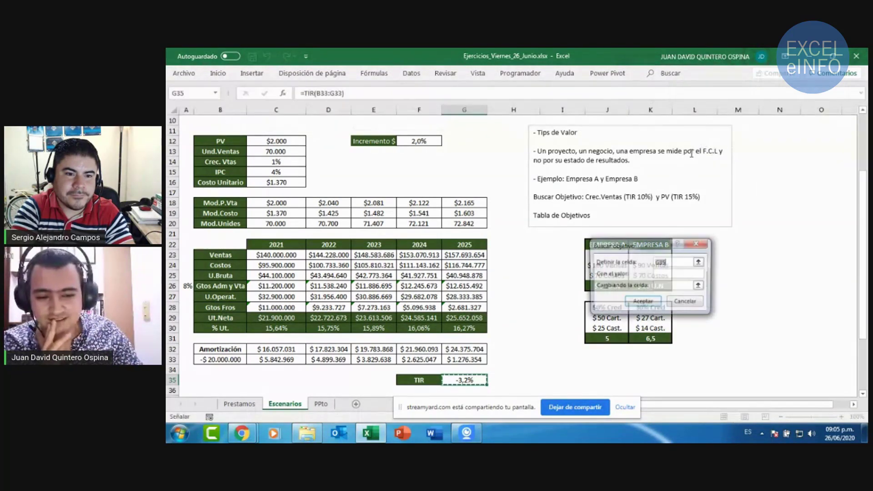
drag(676, 248, 486, 252)
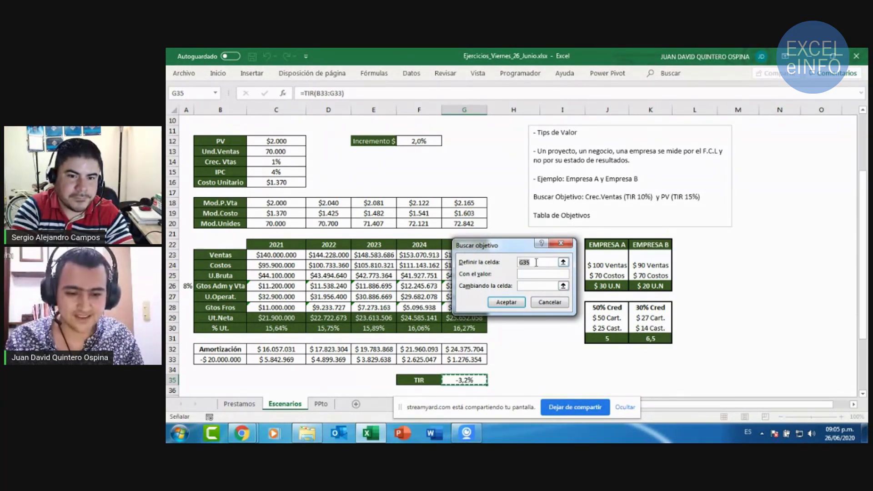
click(535, 274)
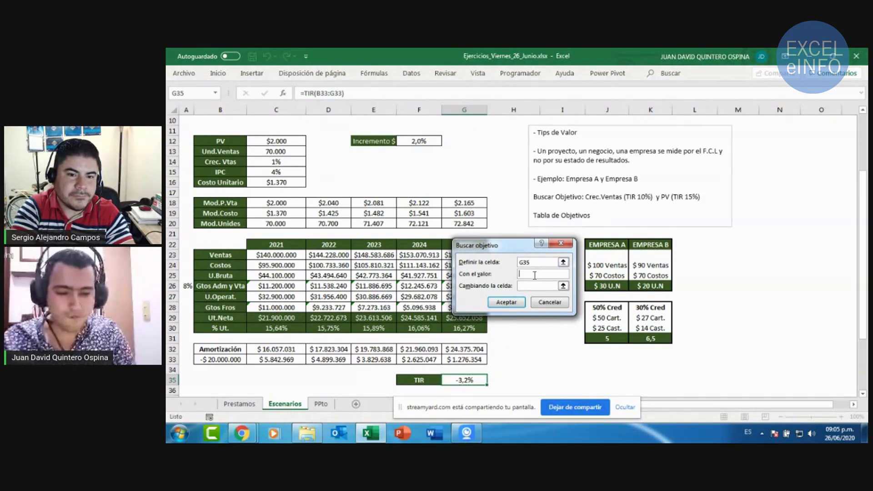
text(0,1)
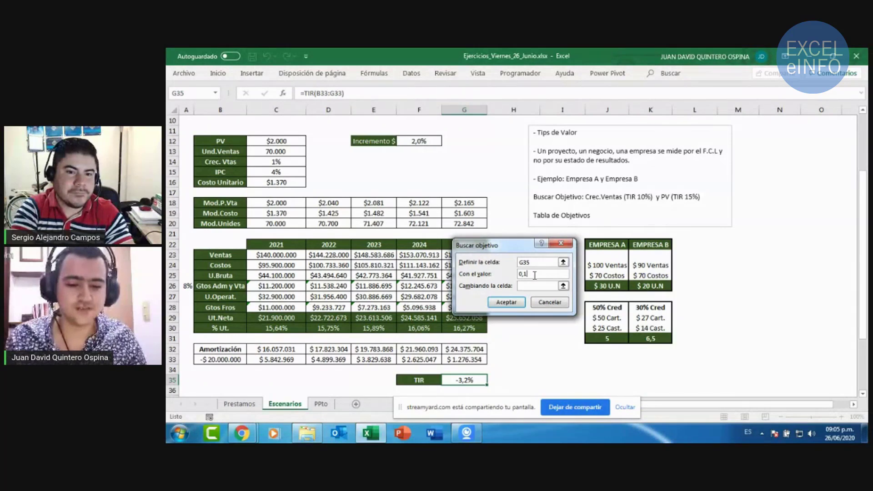
click(545, 286)
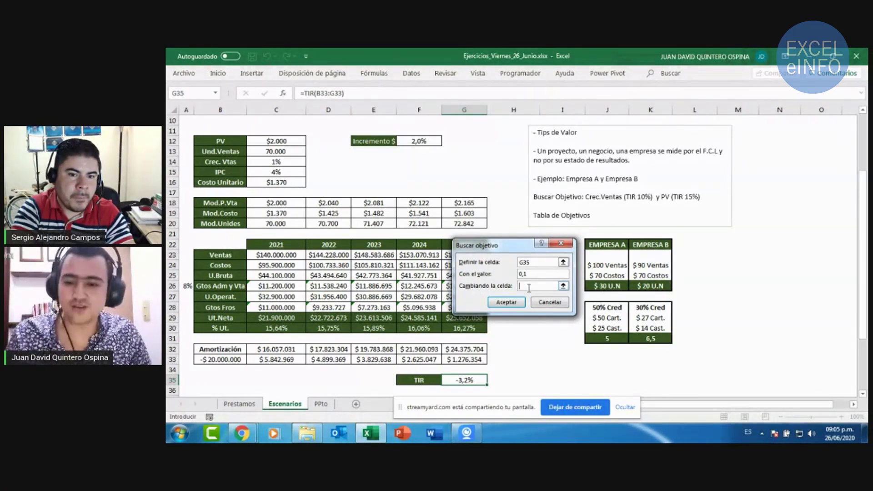
scroll(296, 180, up, 1)
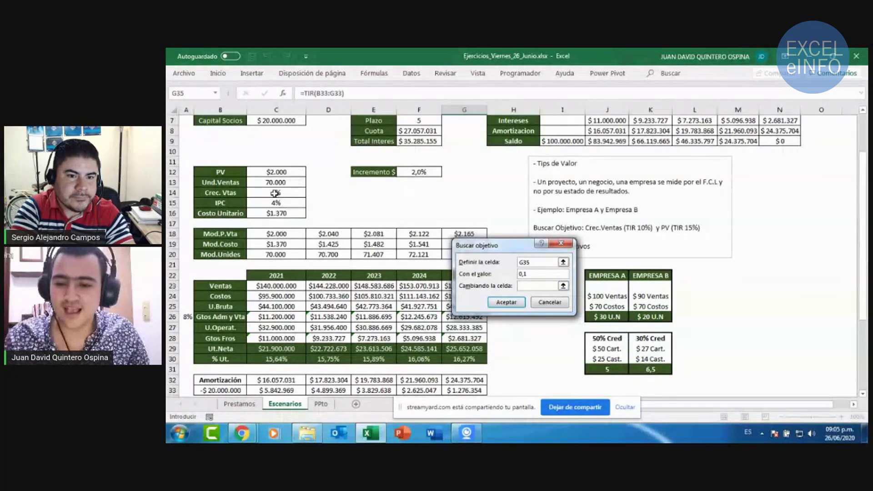
click(275, 195)
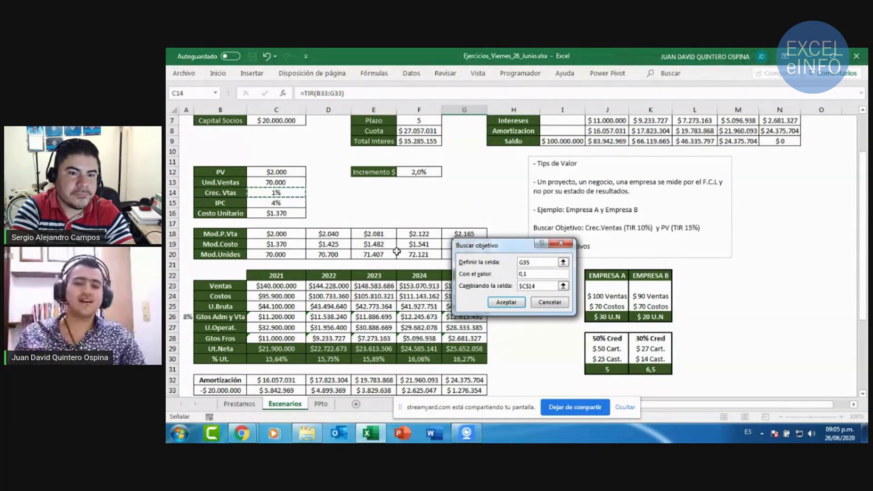
click(503, 303)
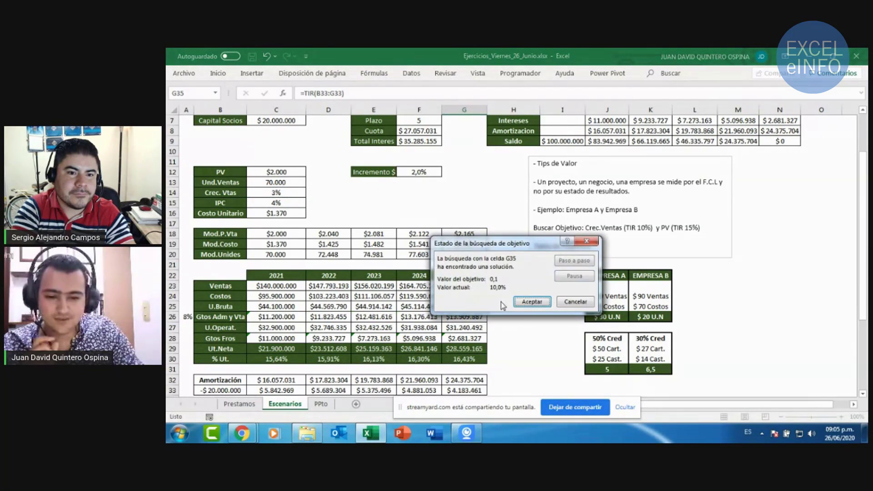
key(Return)
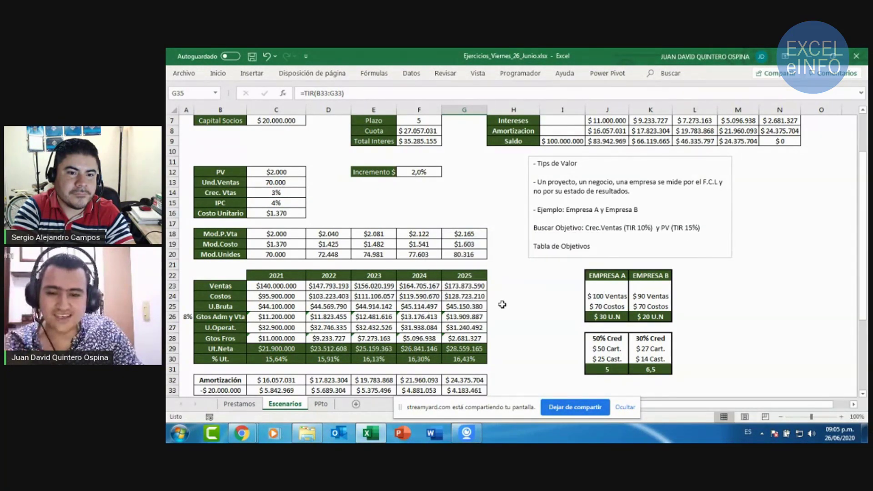
scroll(501, 304, down, 1)
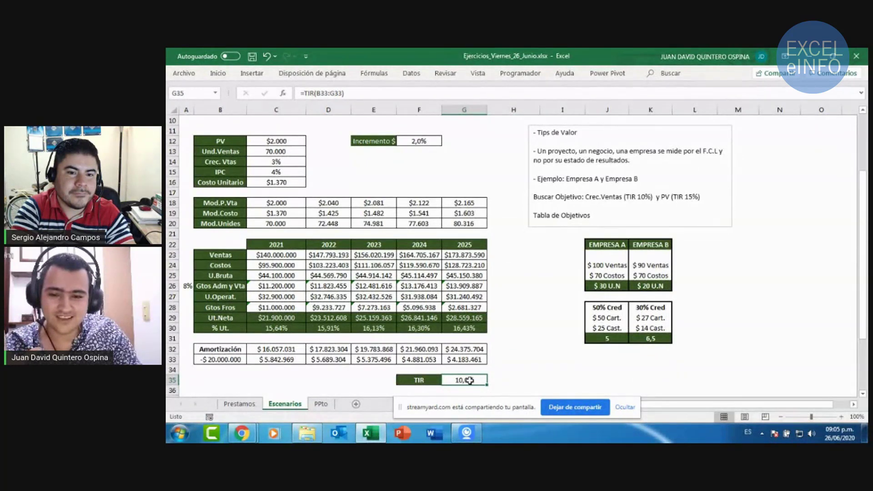
scroll(333, 264, up, 2)
click(281, 227)
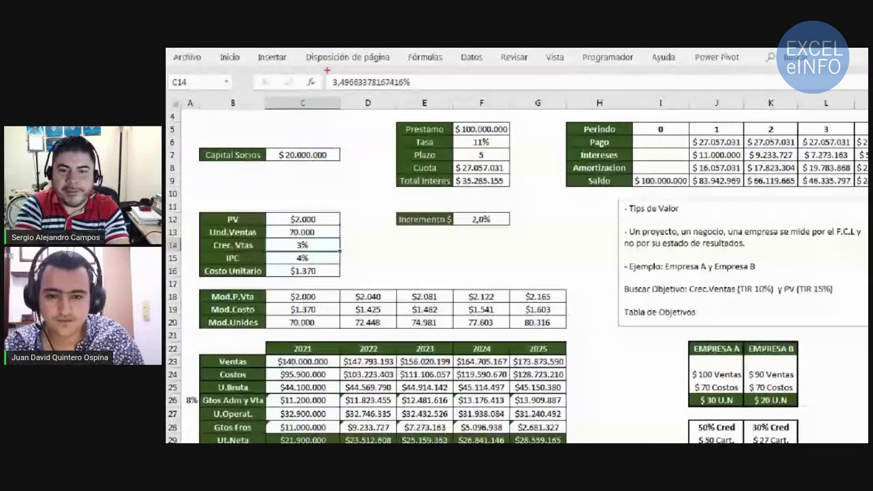
drag(327, 72, 338, 71)
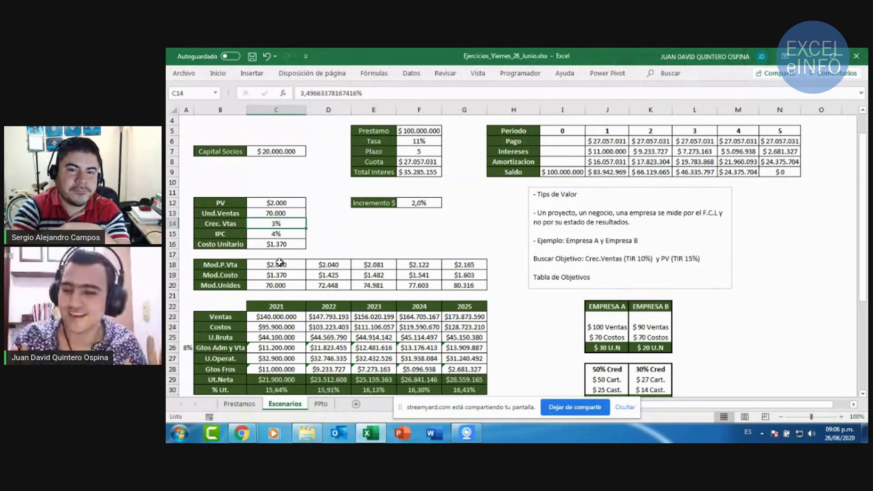
scroll(279, 262, down, 1)
scroll(279, 262, down, 1)
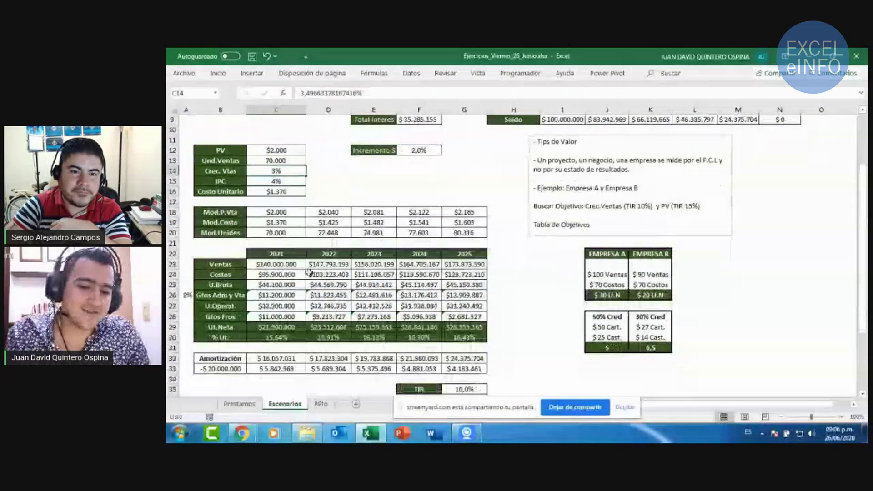
scroll(279, 262, down, 1)
click(469, 346)
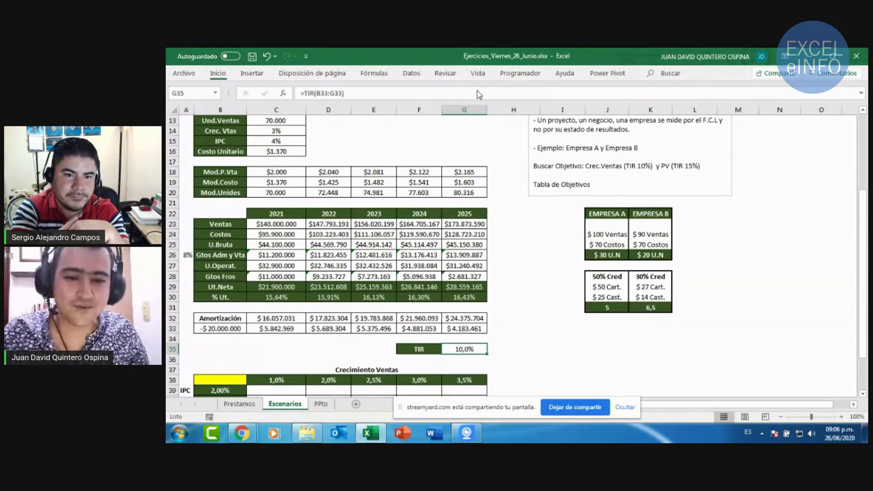
- Use Goal Seek to set TIR G35 to 0,15 by changing price C12, keeping the $2.009 price
click(411, 73)
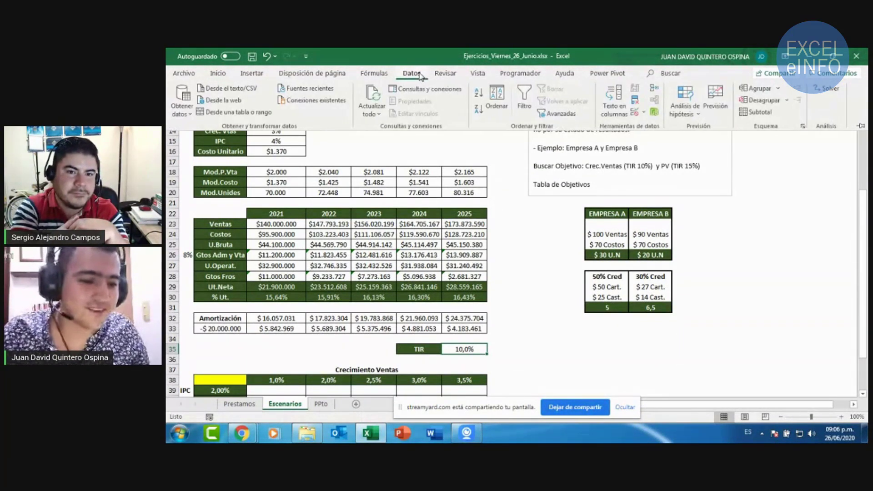
click(688, 116)
click(703, 149)
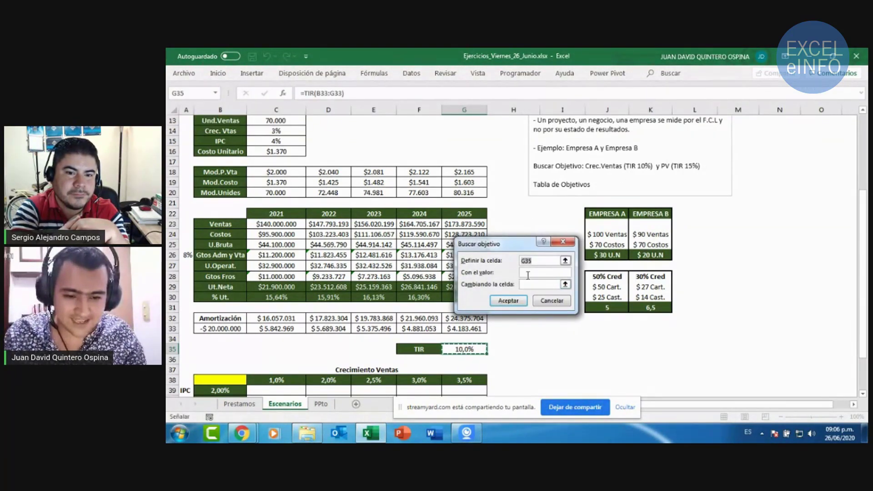
click(531, 274)
drag(506, 250, 510, 222)
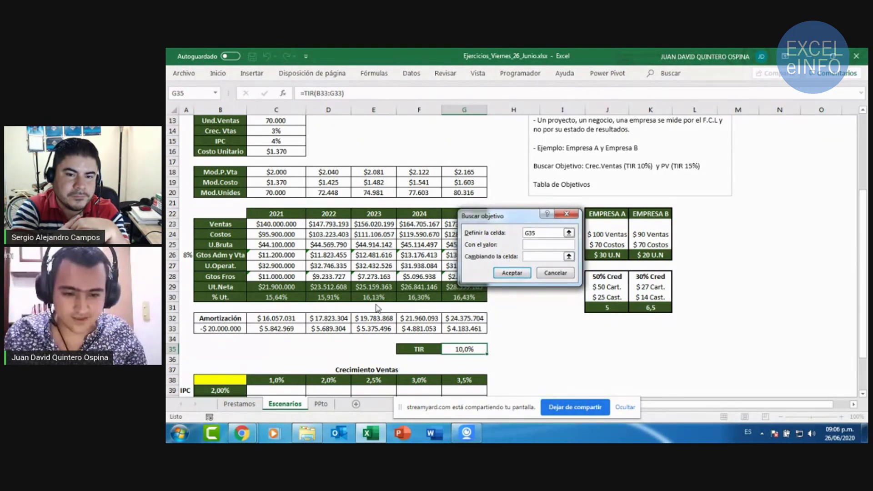
text(0,1)
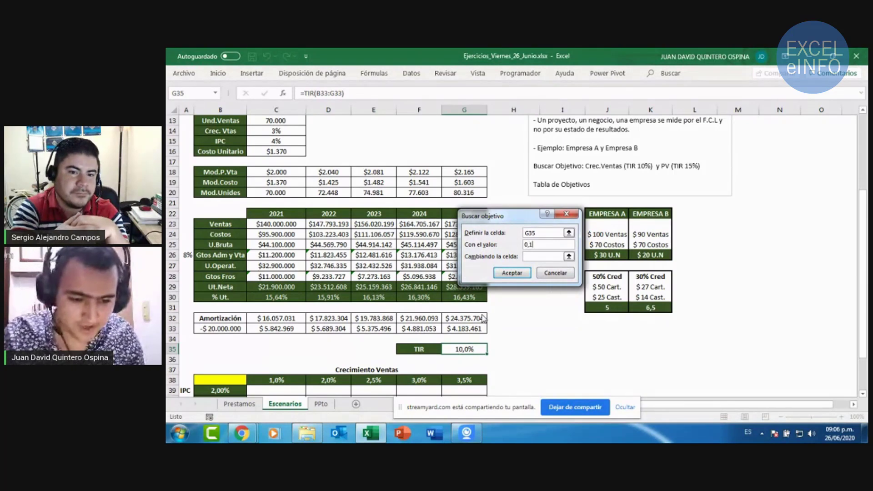
text(5)
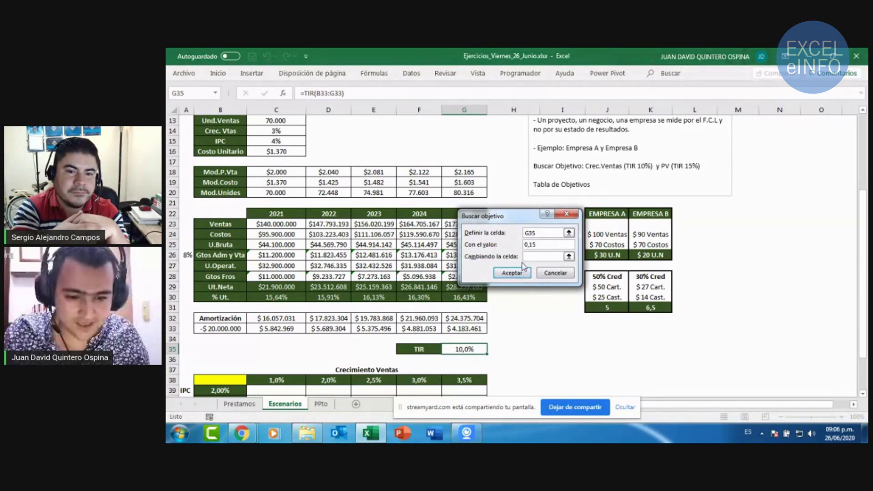
click(543, 256)
scroll(296, 309, up, 2)
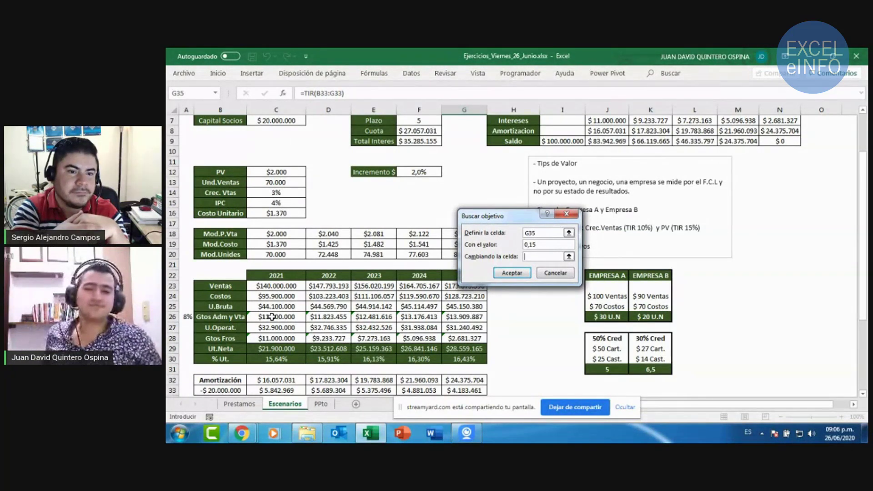
click(276, 173)
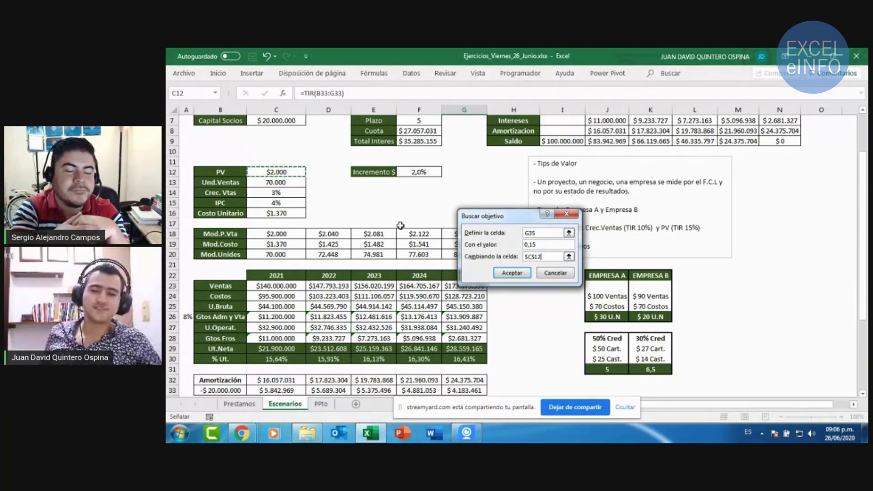
click(512, 272)
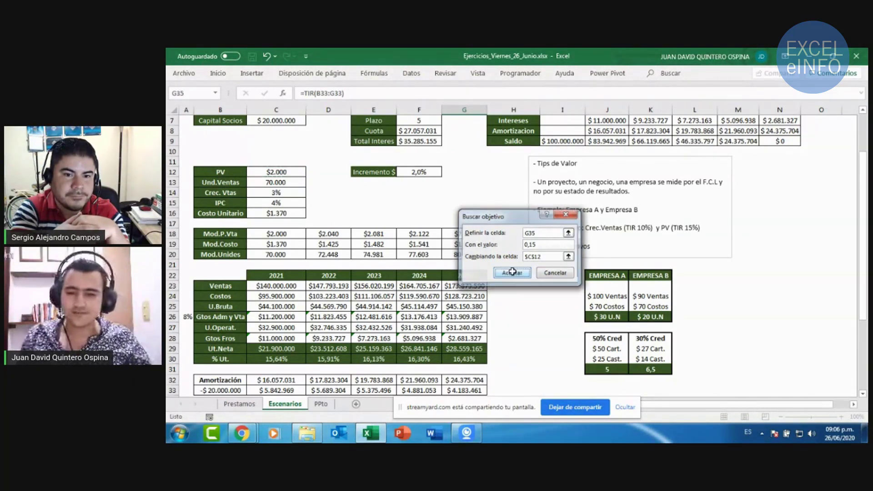
click(541, 274)
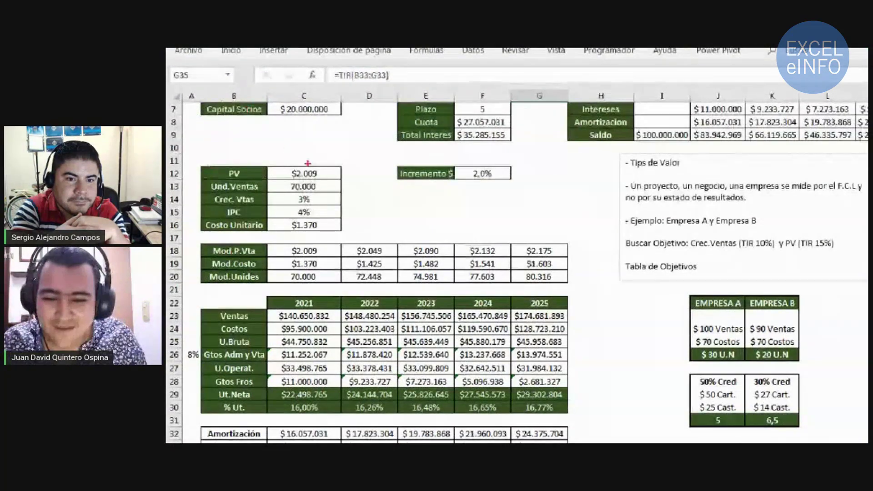
drag(283, 178, 330, 163)
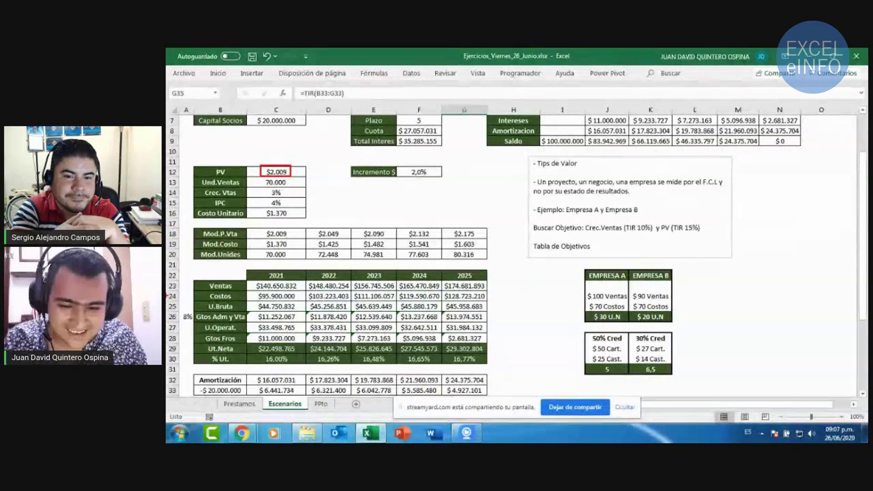
scroll(244, 256, down, 3)
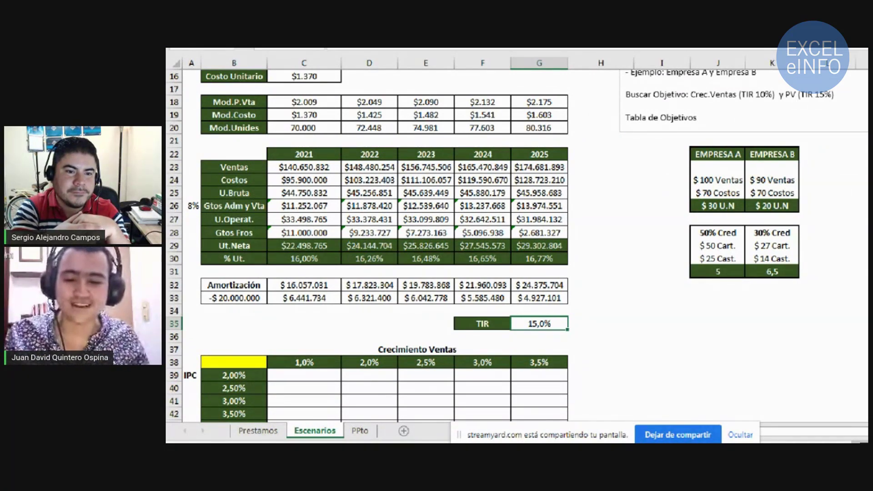
key(super+Escape)
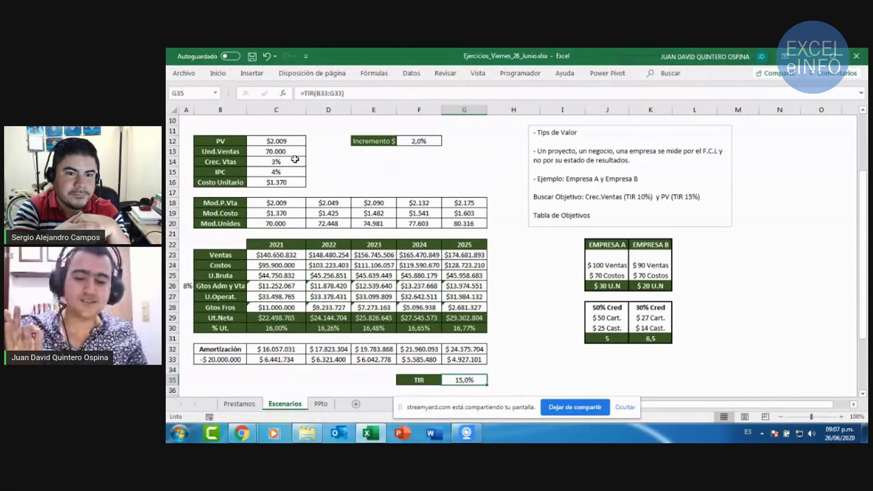
click(277, 151)
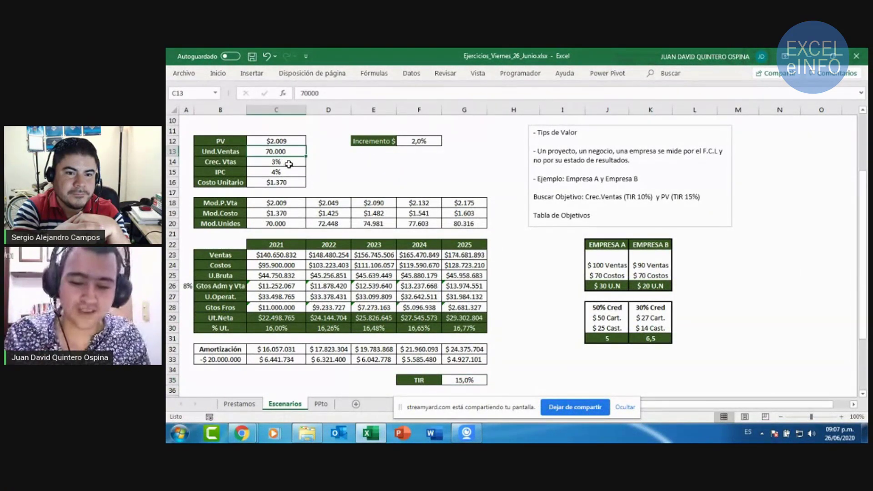
scroll(377, 210, down, 1)
click(475, 350)
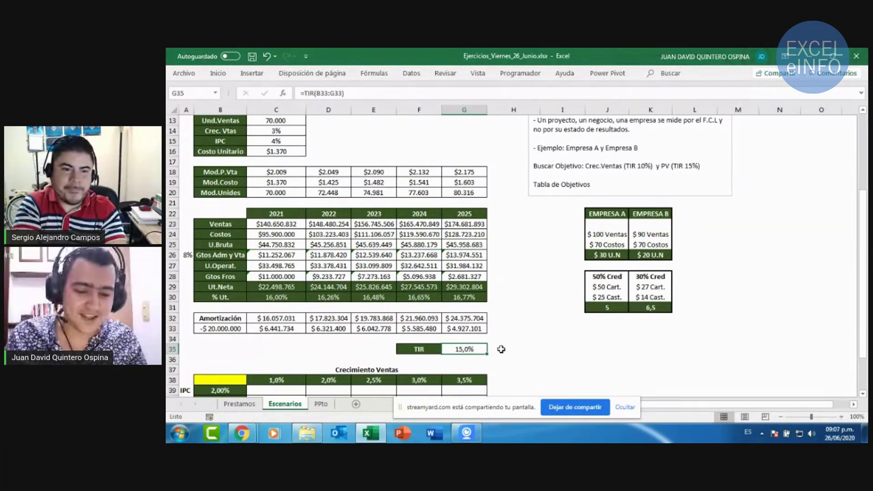
click(501, 350)
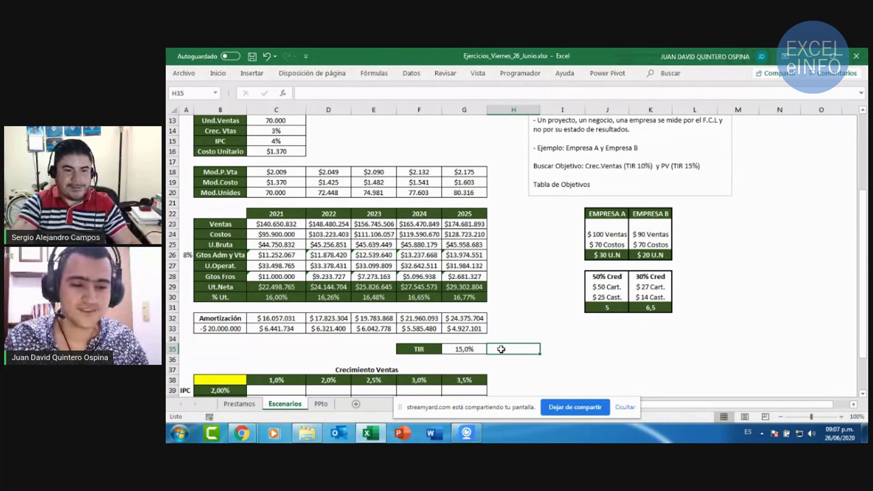
scroll(501, 349, down, 1)
scroll(501, 349, down, 1)
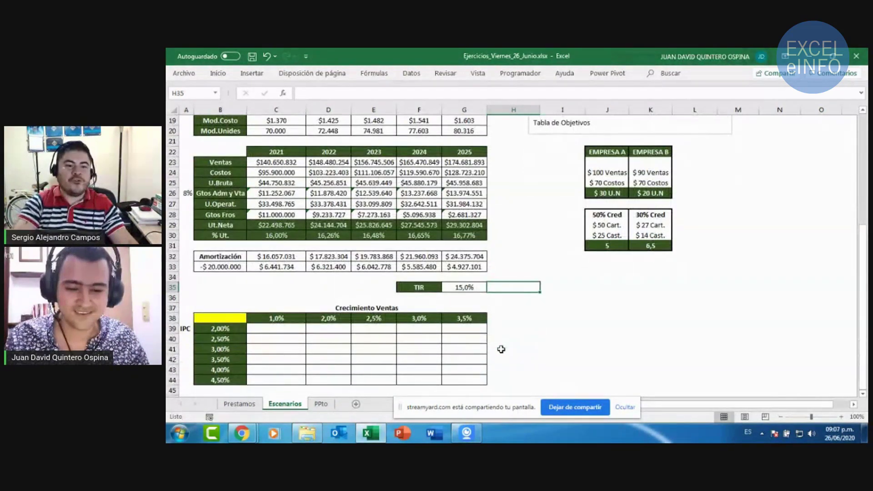
scroll(501, 349, up, 1)
scroll(501, 349, up, 2)
scroll(501, 349, up, 1)
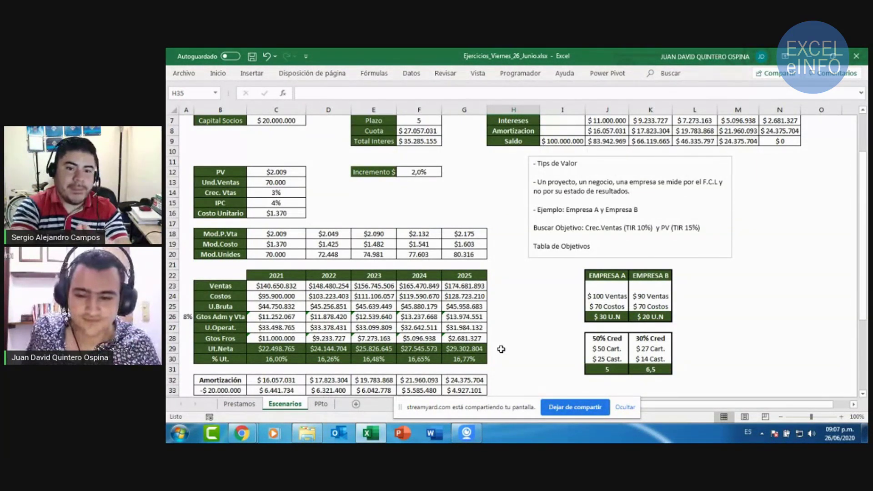
scroll(501, 349, down, 1)
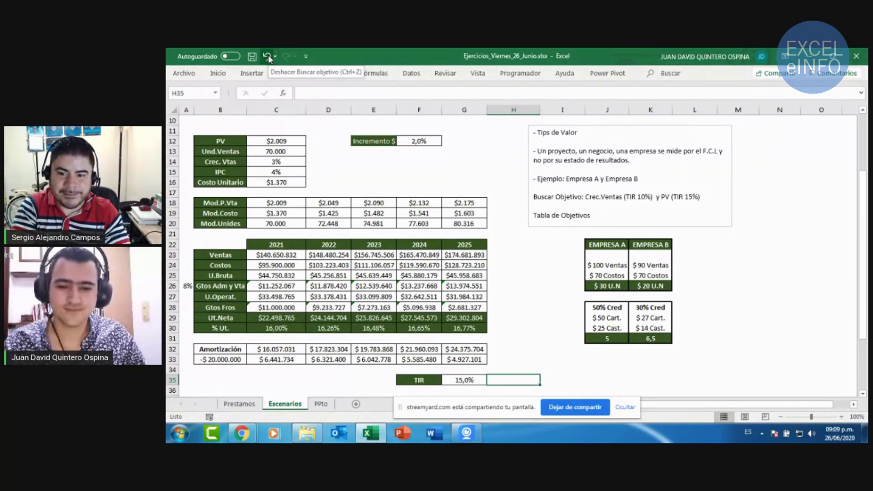
- Scroll around the Escenarios sheet and select the blank cells B9:C9 under Capital Socios
scroll(266, 173, up, 2)
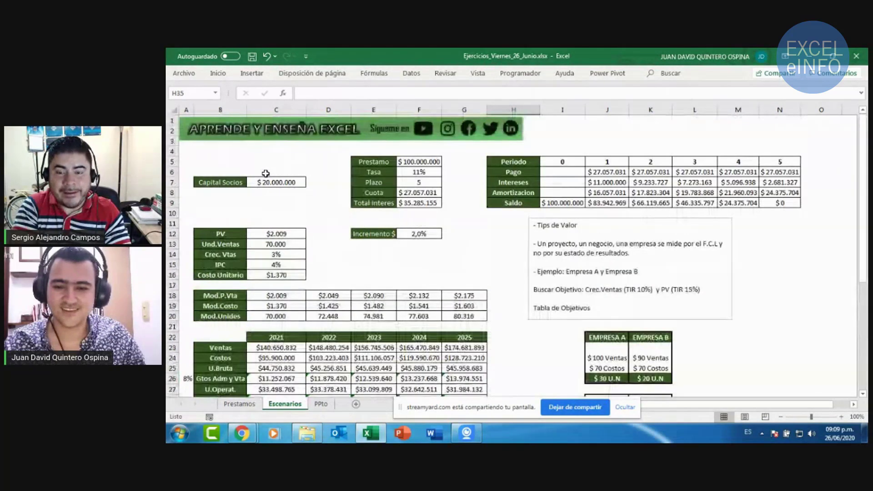
scroll(266, 172, up, 1)
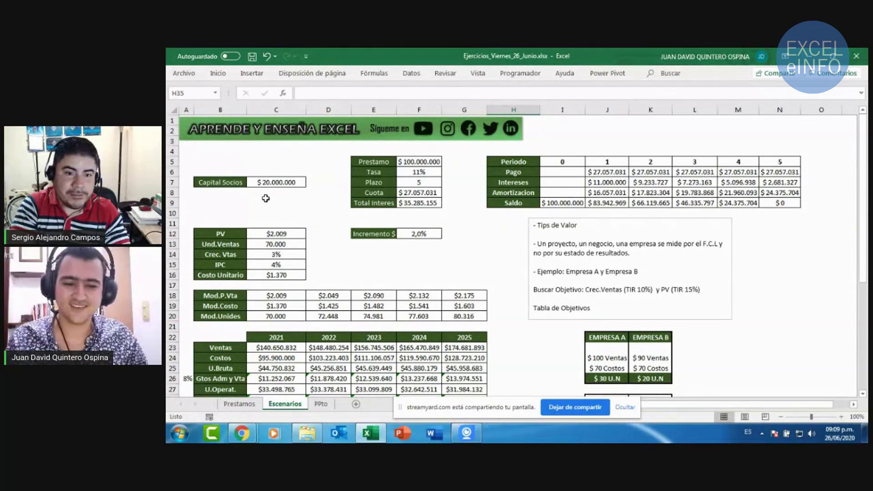
scroll(265, 198, down, 1)
scroll(265, 198, down, 3)
scroll(265, 199, down, 2)
scroll(266, 198, down, 1)
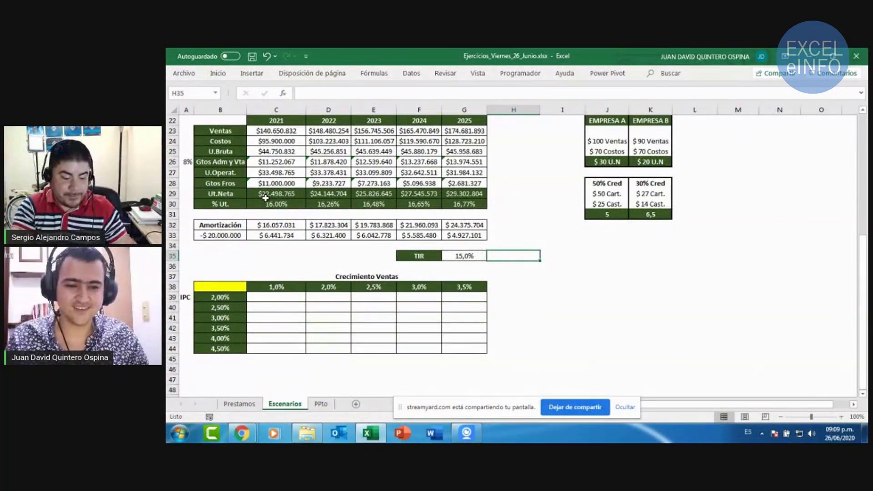
scroll(266, 198, up, 1)
scroll(268, 205, up, 1)
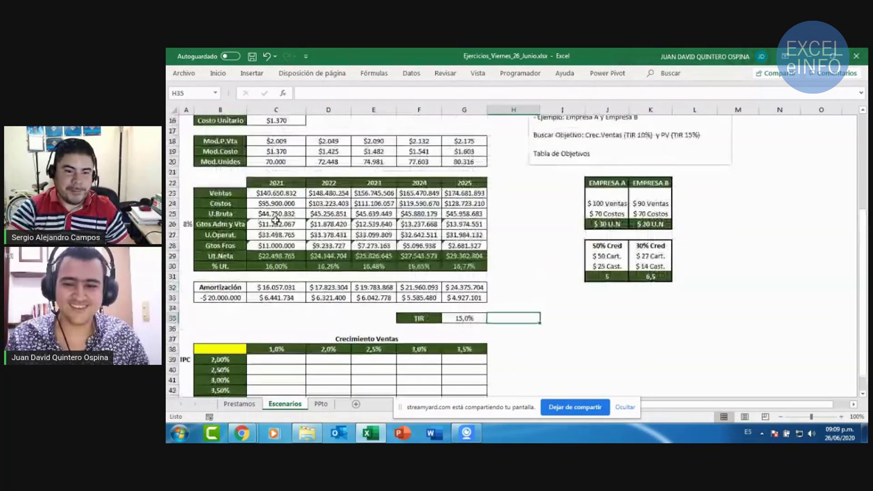
scroll(272, 214, up, 1)
scroll(275, 220, up, 1)
scroll(275, 220, up, 2)
scroll(275, 220, up, 1)
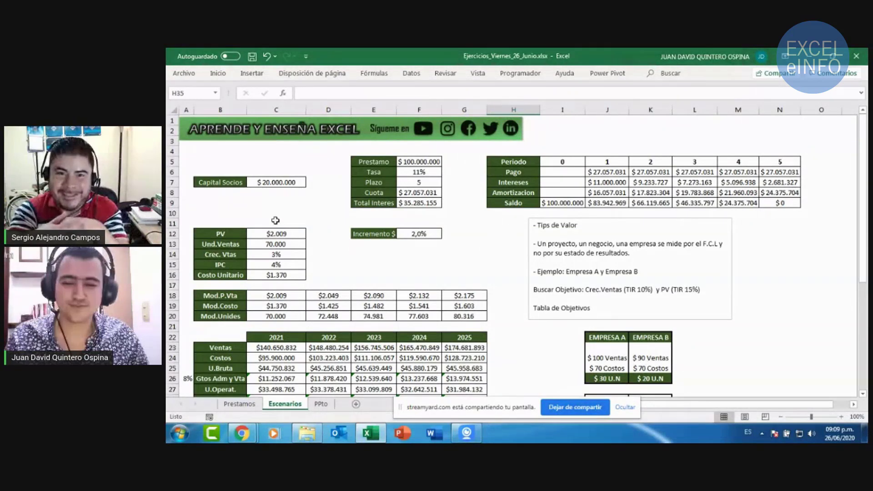
drag(213, 203, 273, 202)
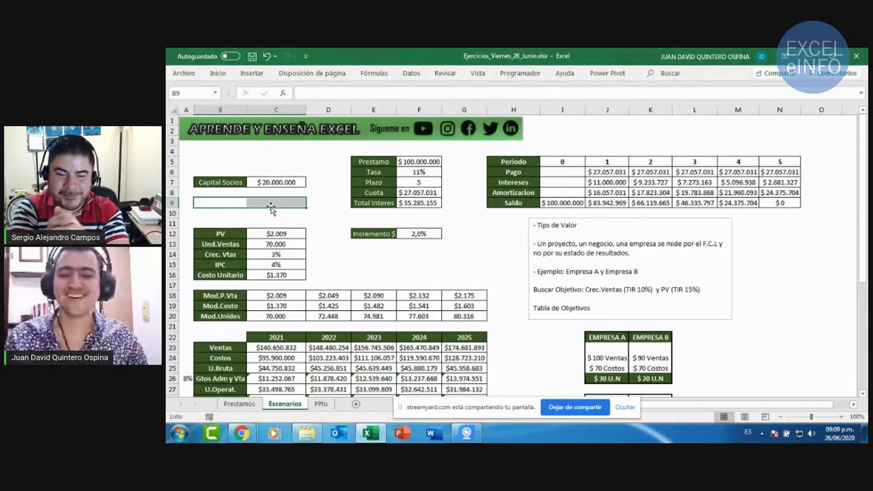
- Scroll down to the IPC × Crecimiento Ventas grid and select its first result cell C39
scroll(393, 252, down, 2)
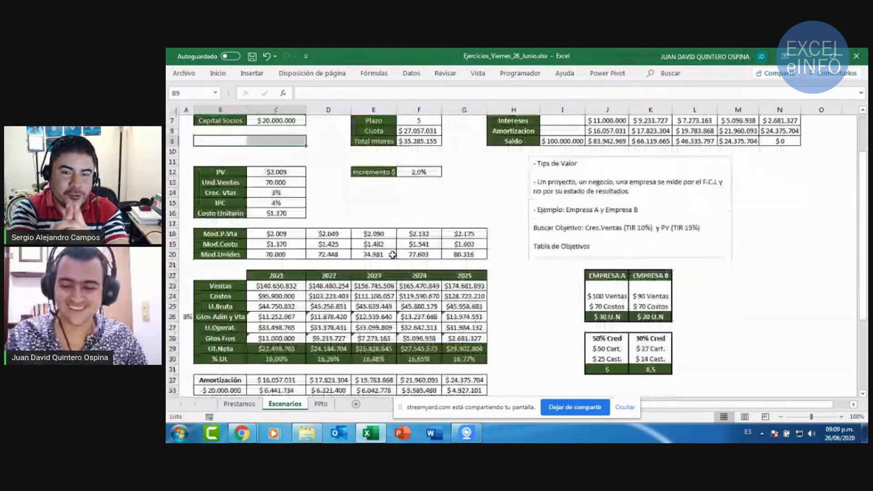
scroll(392, 255, down, 1)
scroll(392, 255, down, 1)
scroll(363, 287, down, 3)
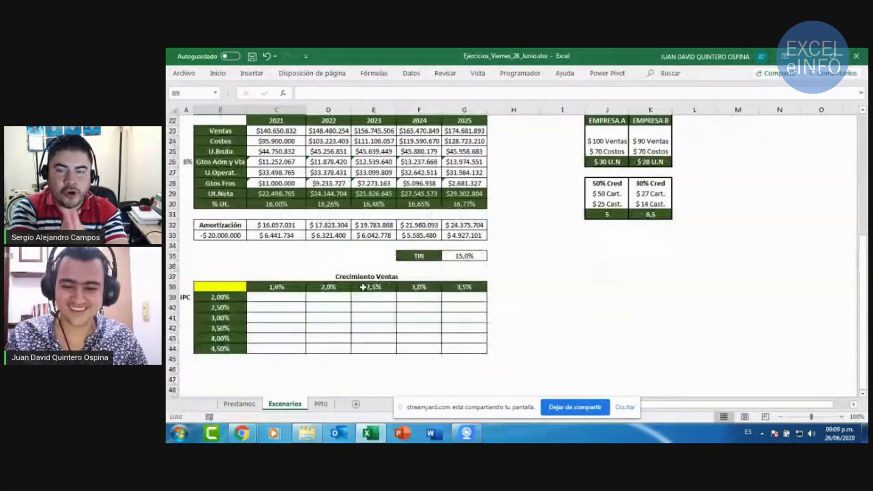
click(280, 299)
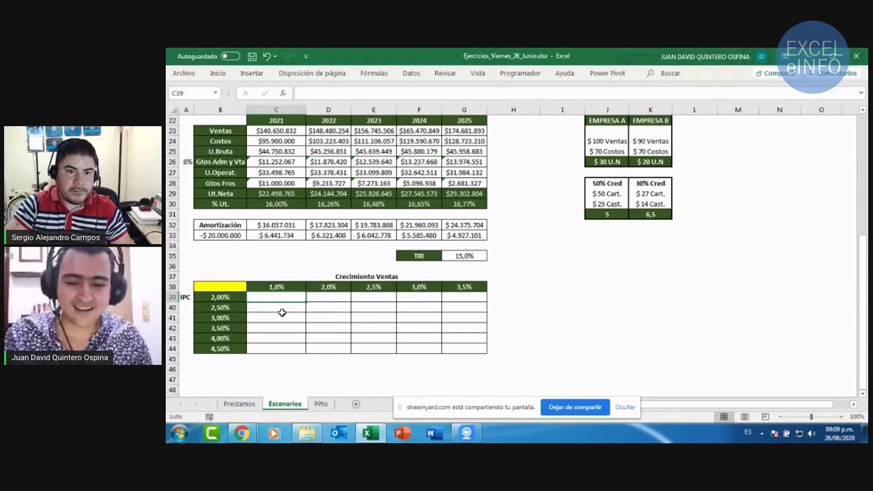
click(464, 255)
scroll(475, 275, up, 2)
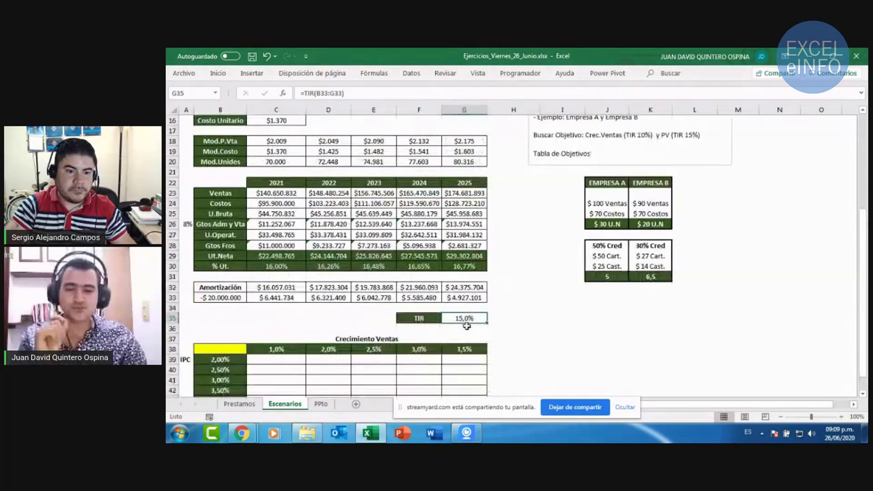
scroll(467, 326, up, 1)
scroll(467, 326, up, 2)
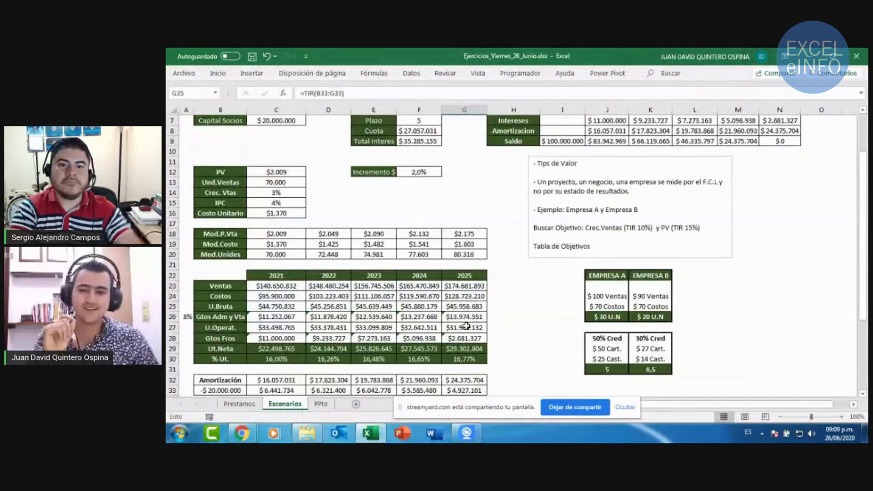
click(238, 195)
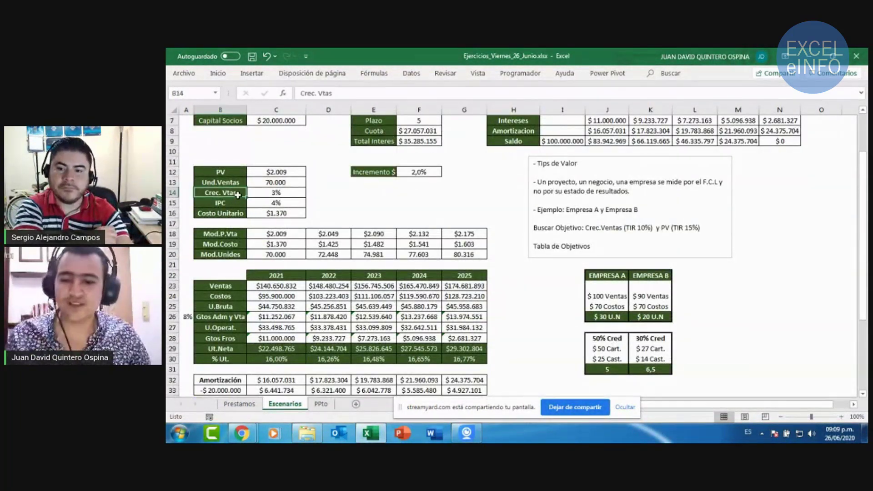
click(239, 176)
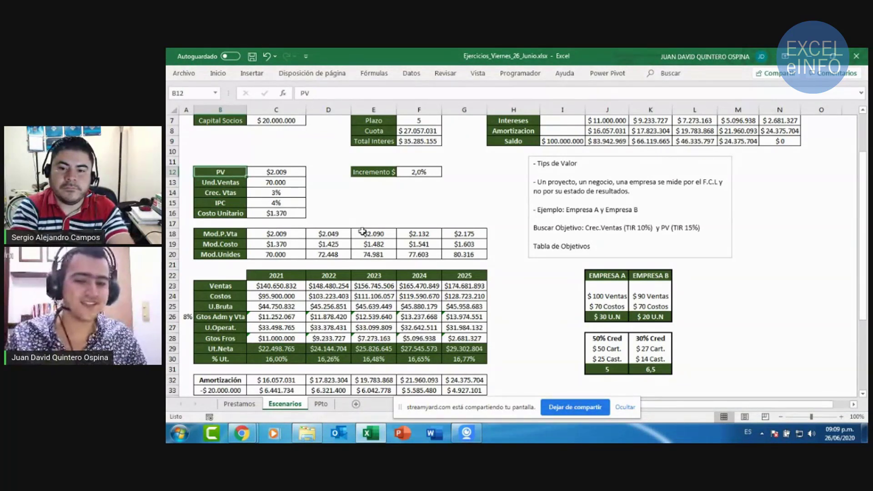
scroll(362, 231, down, 3)
scroll(579, 302, down, 1)
scroll(579, 302, down, 2)
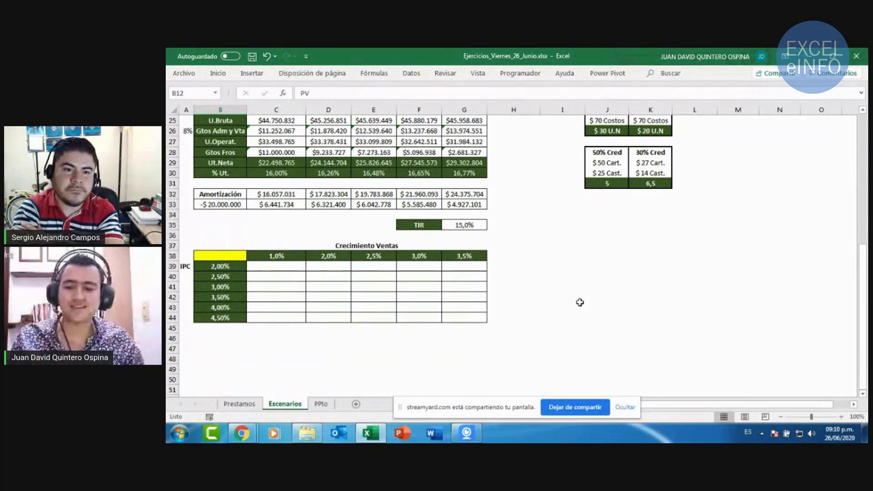
click(220, 266)
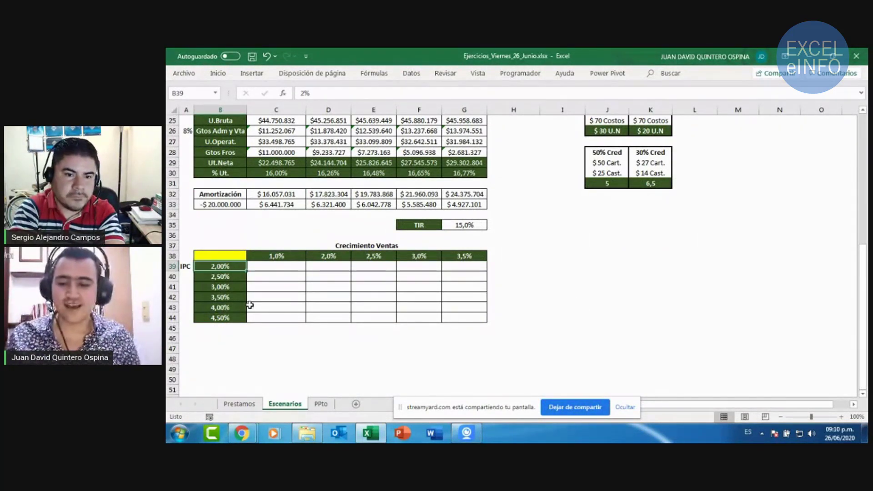
key(Down)
key(Down)
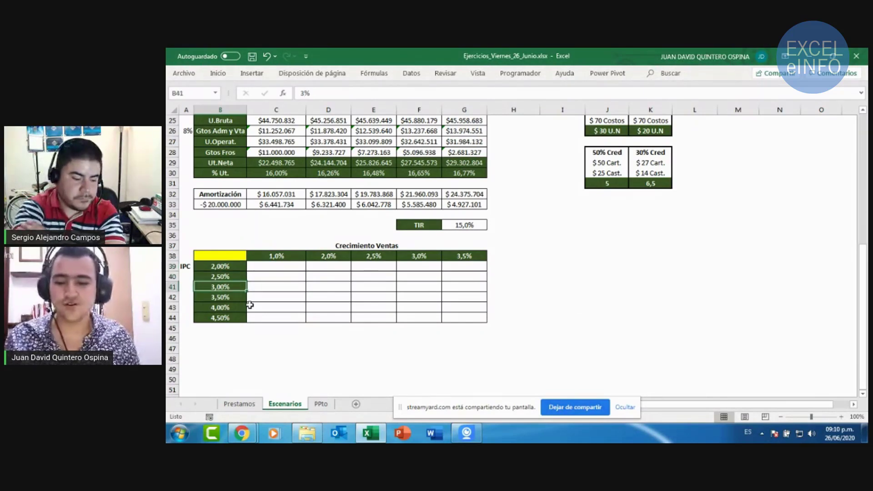
key(Down)
key(Down)
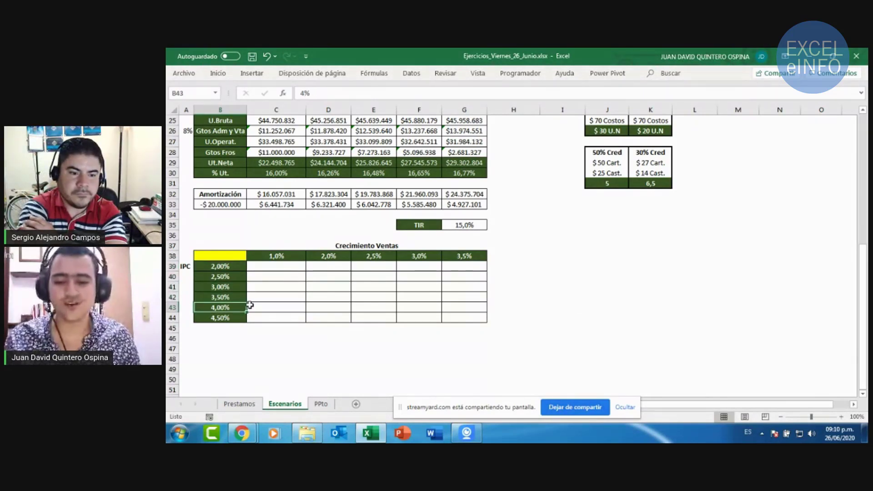
key(Down)
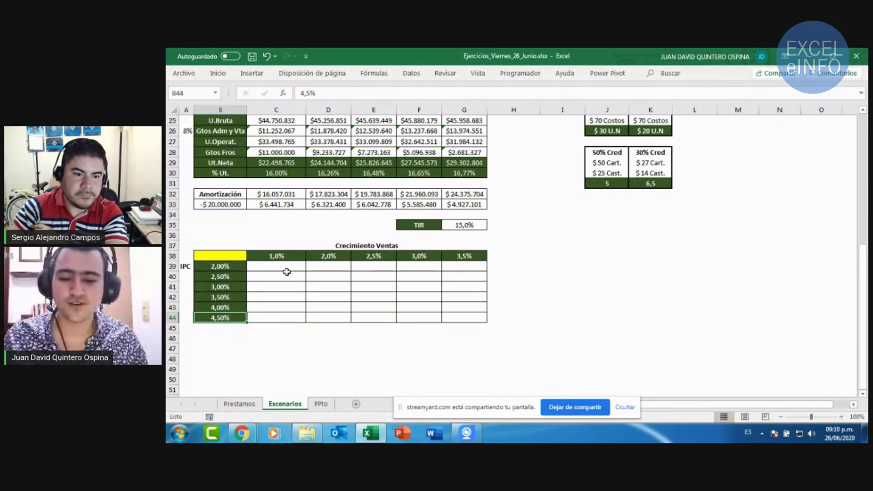
click(291, 254)
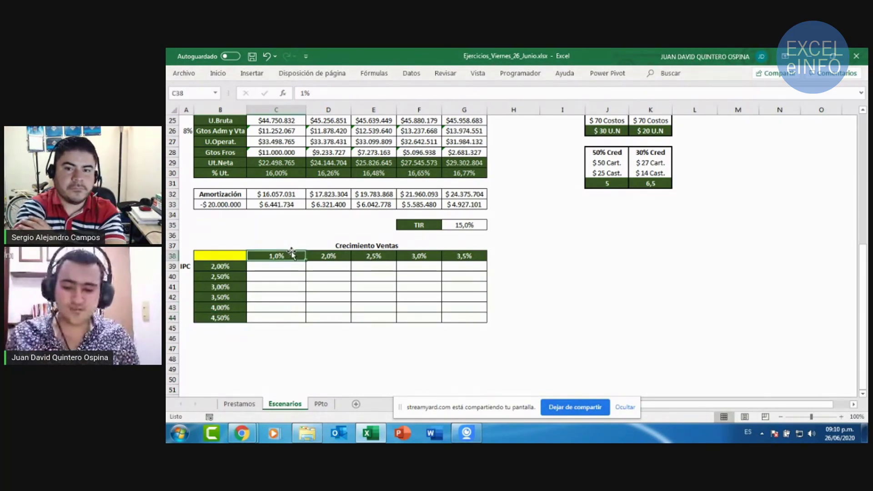
key(Right)
key(Right)
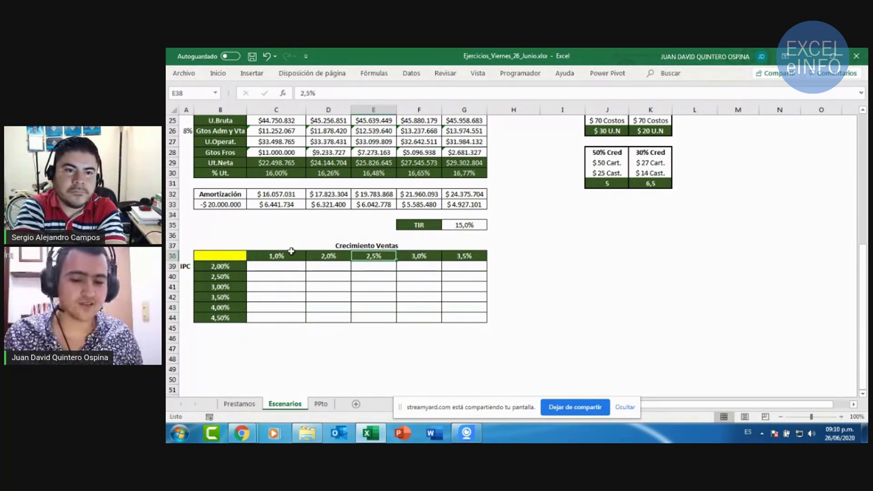
key(Right)
key(Right)
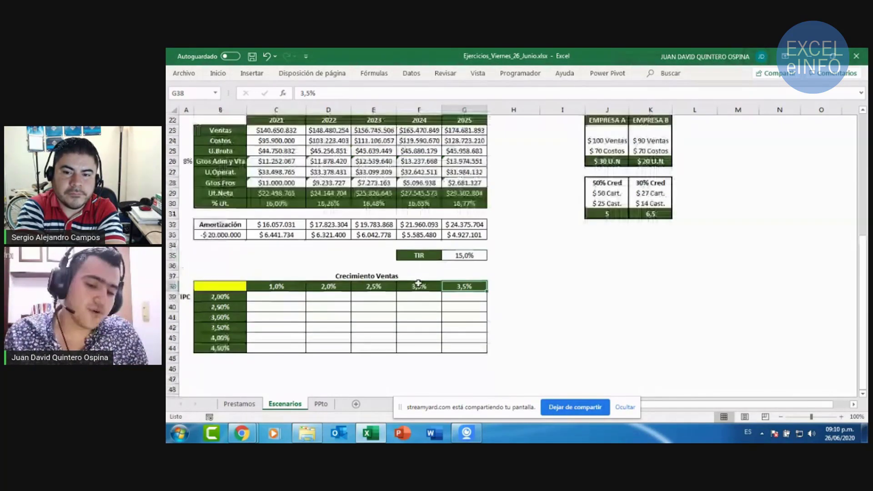
scroll(306, 280, up, 1)
click(463, 256)
scroll(425, 283, up, 1)
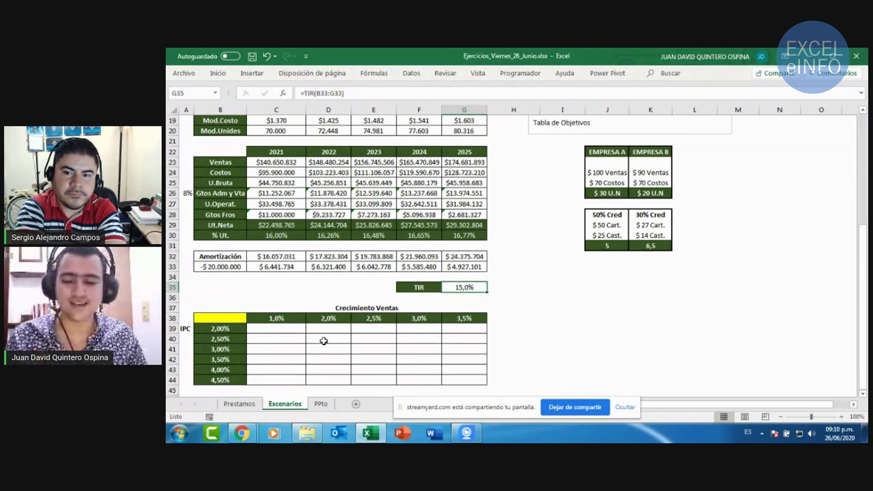
click(239, 317)
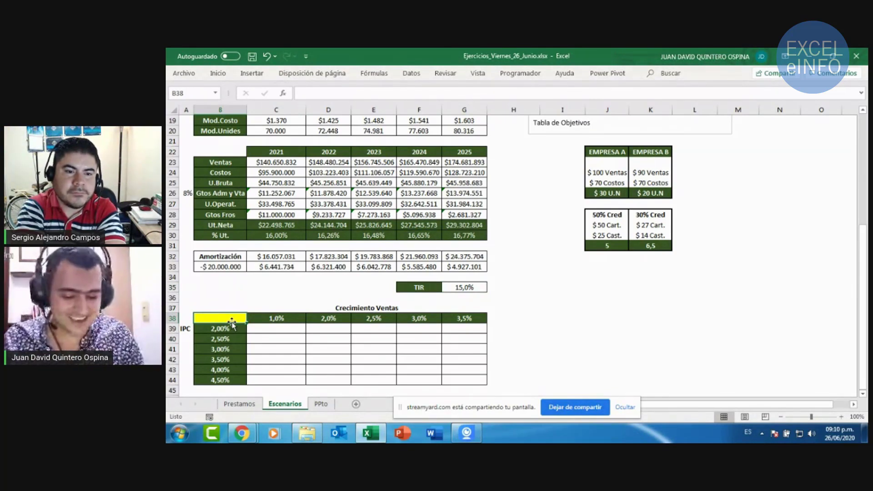
- Enter =G35 in corner cell B38 so it shows the 15,0% TIR
text(=)
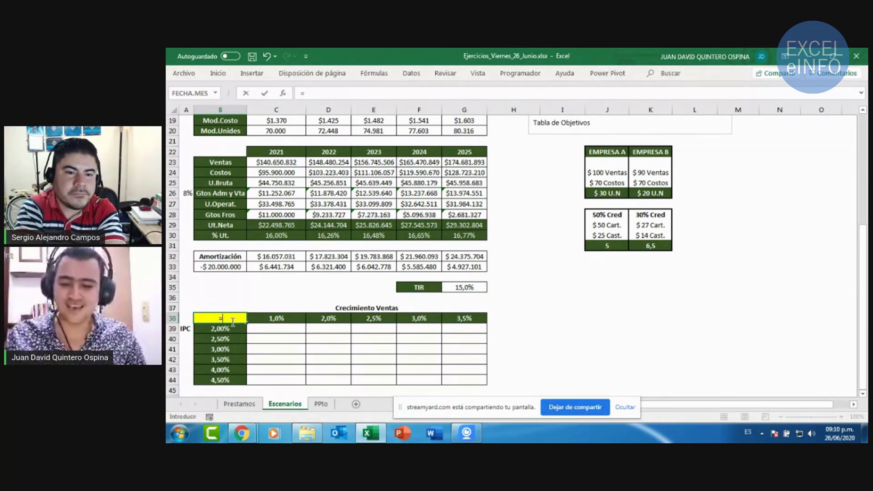
key(Escape)
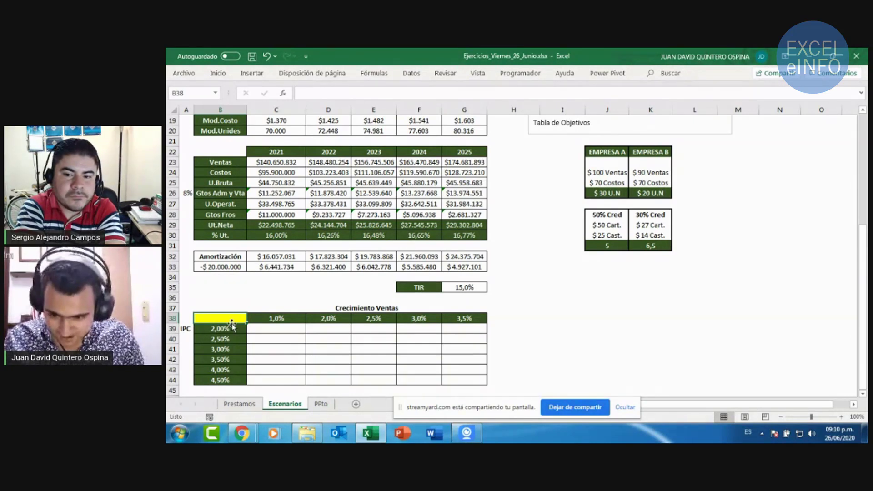
text(=)
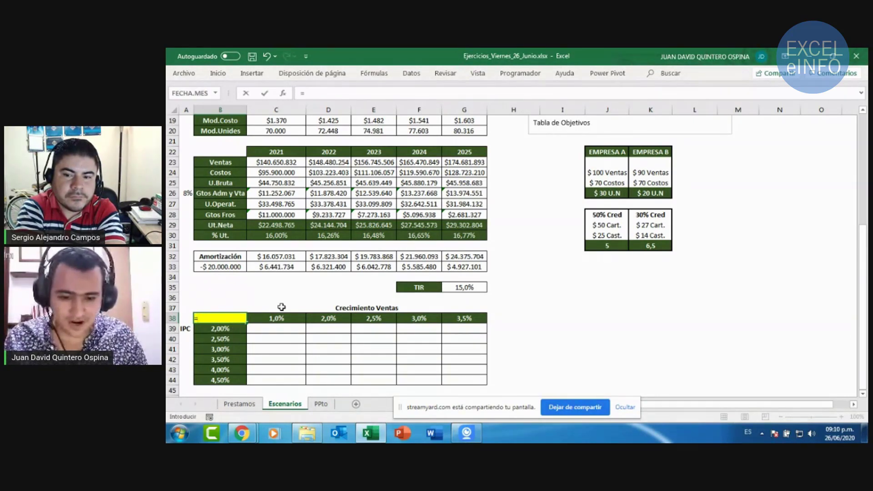
click(469, 287)
key(Return)
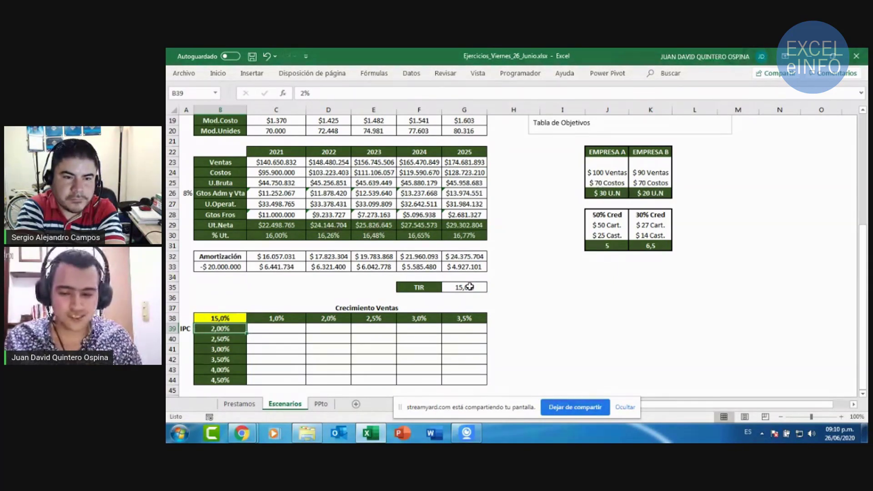
- Select the whole scenario grid B38:G44
key(Down)
key(Down)
key(Down)
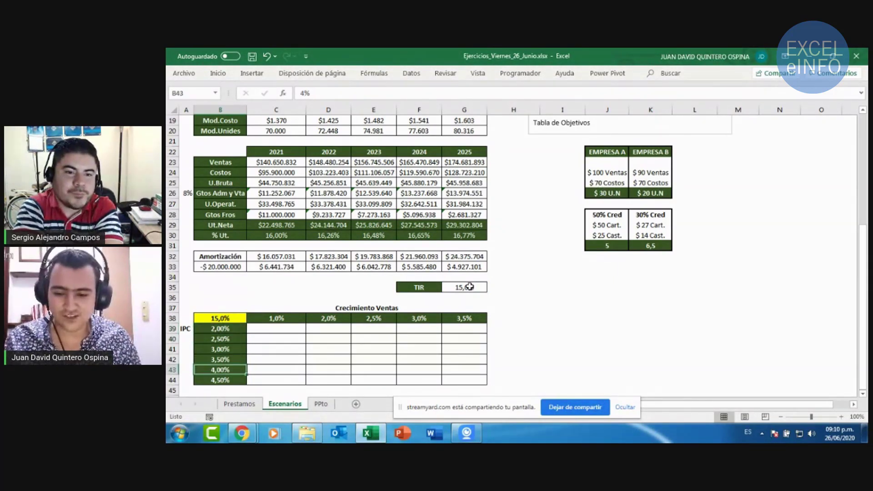
key(Down)
key(Up)
key(Up)
key(Up)
key(Down)
key(Down)
key(Down)
key(Down)
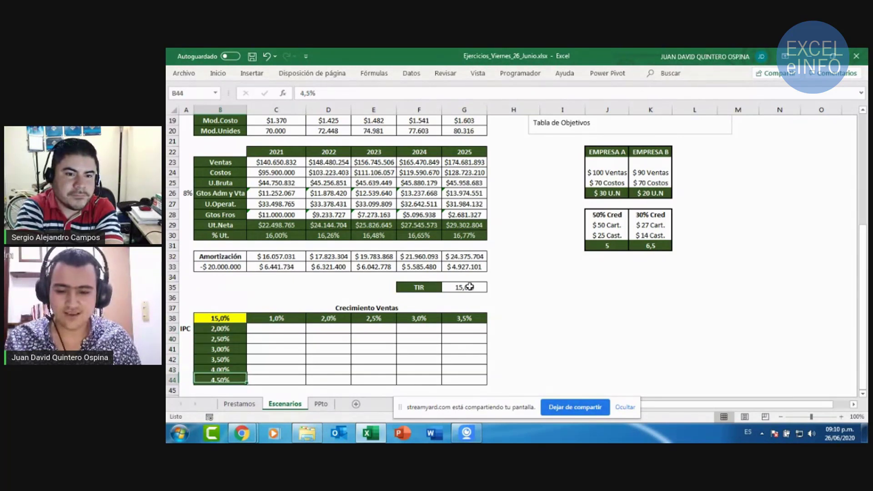
key(Up)
drag(273, 318, 469, 319)
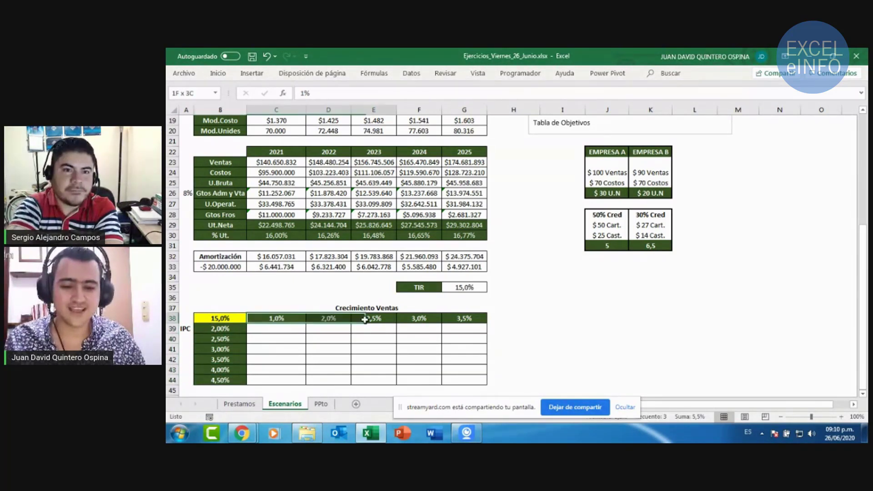
click(320, 350)
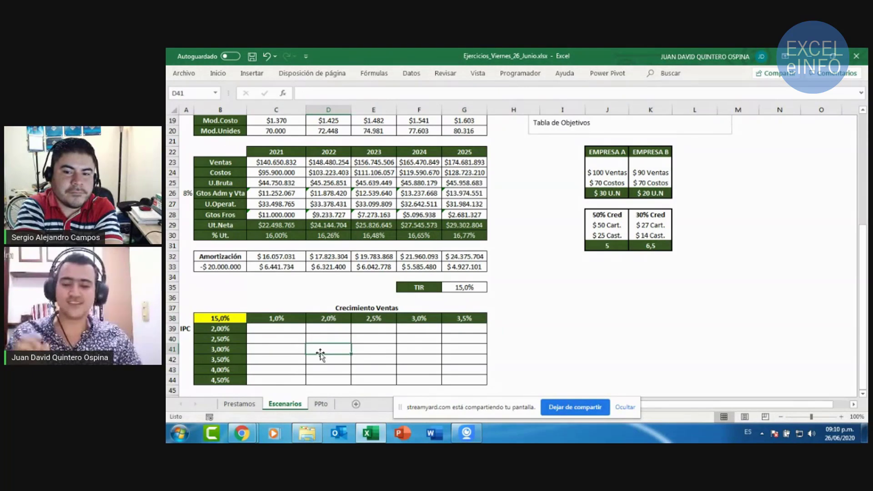
drag(229, 318, 464, 381)
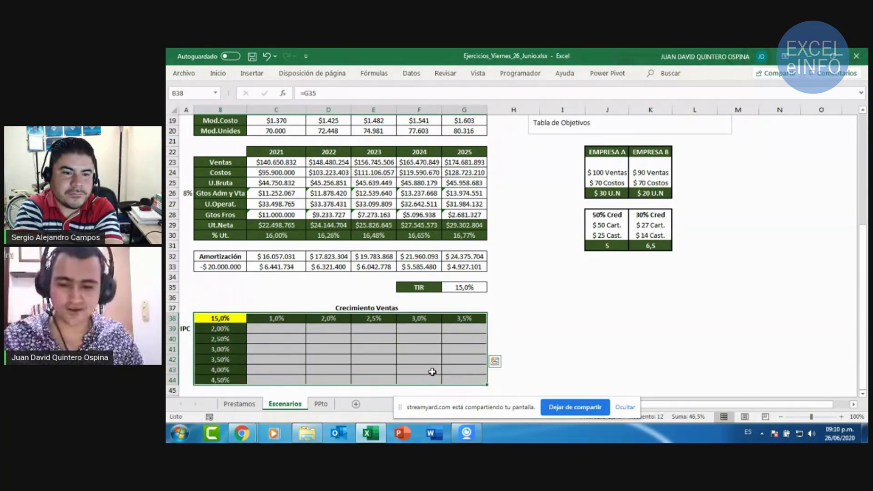
- Start a What-If Analysis data table for the selected grid B38:G44
scroll(431, 371, down, 1)
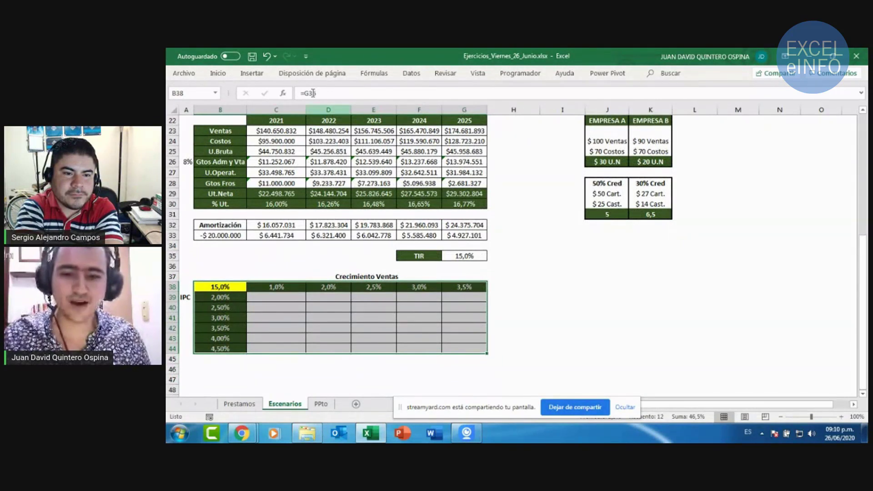
click(411, 74)
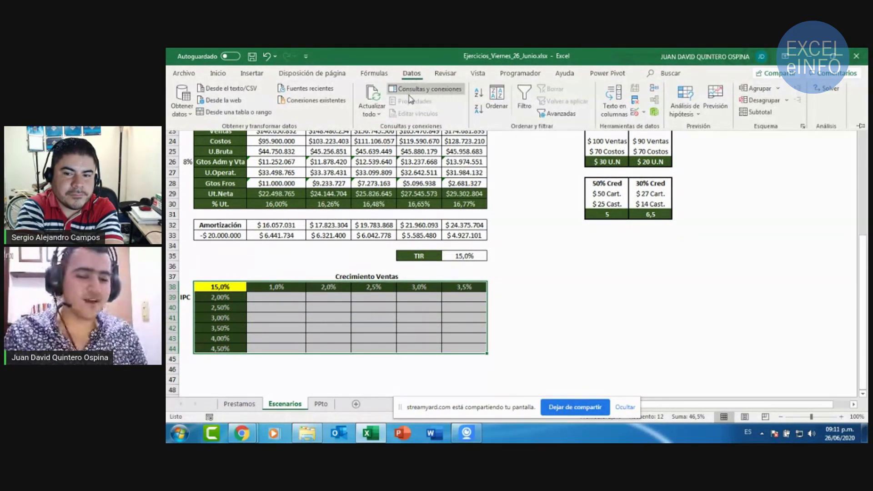
click(697, 115)
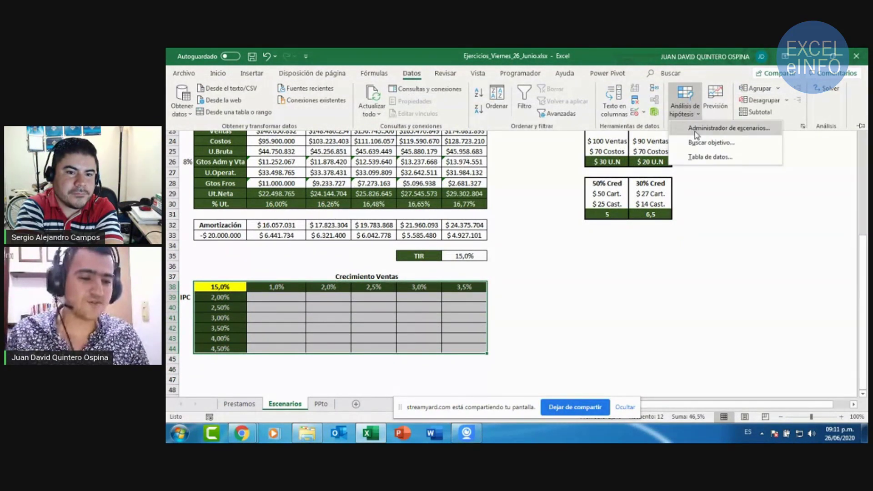
click(707, 157)
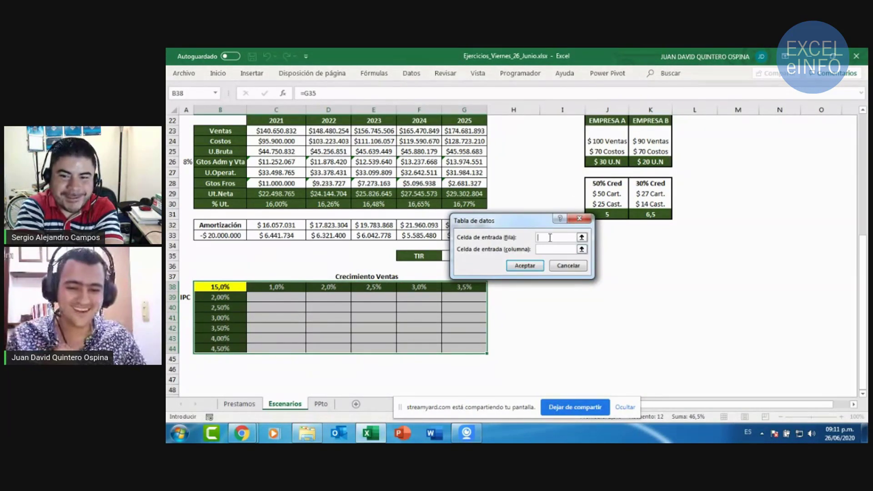
drag(531, 222, 605, 261)
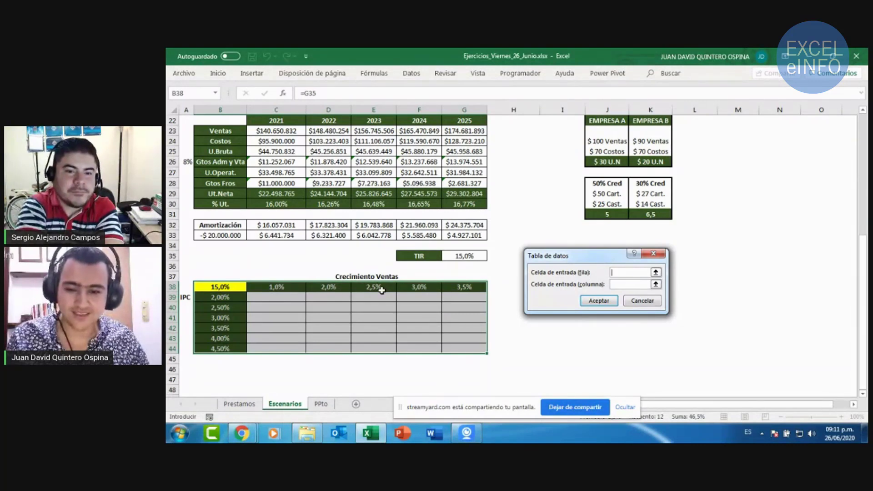
- Set sales growth C14 as the row input cell and IPC C15 as the column input cell
scroll(314, 293, up, 3)
scroll(315, 293, up, 1)
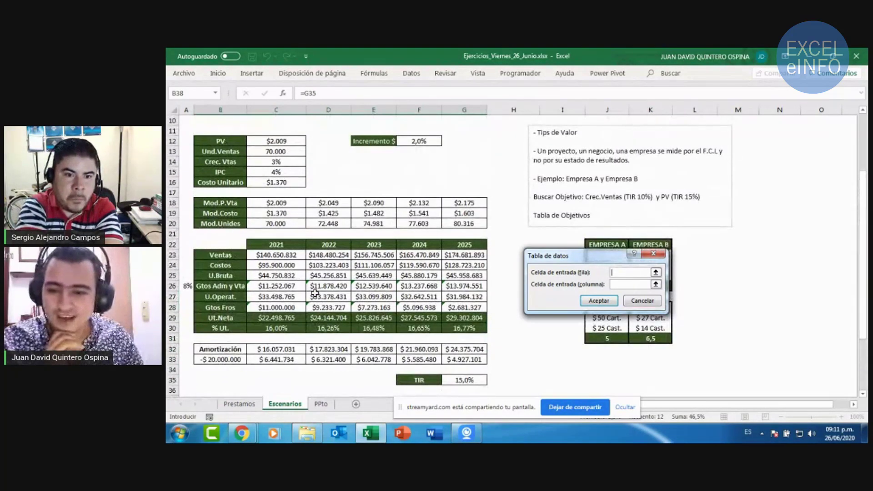
click(278, 163)
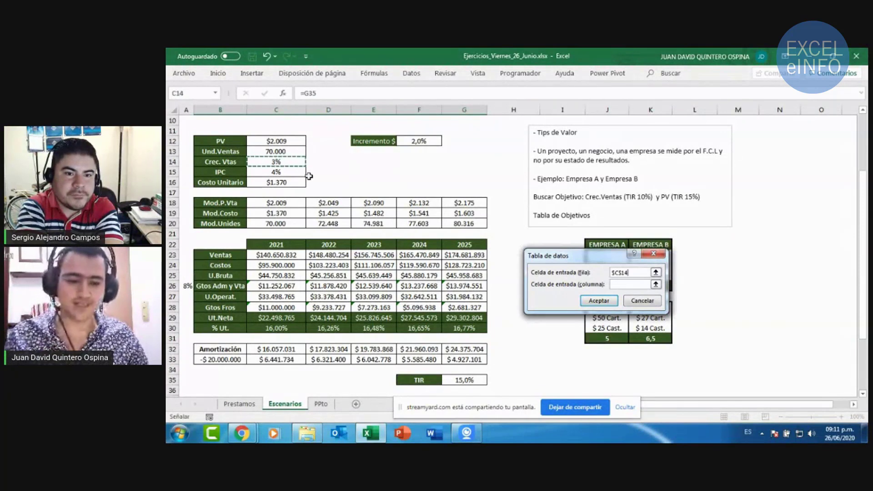
click(632, 284)
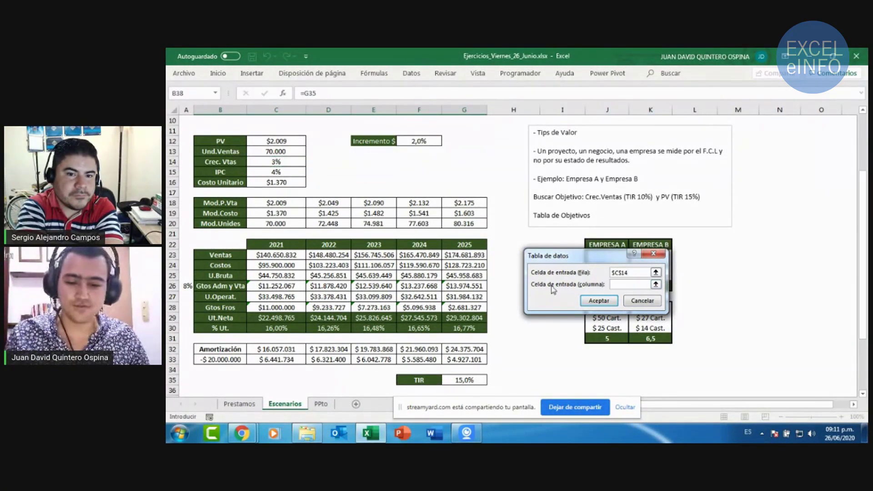
scroll(400, 291, down, 1)
scroll(355, 300, down, 2)
scroll(236, 295, down, 1)
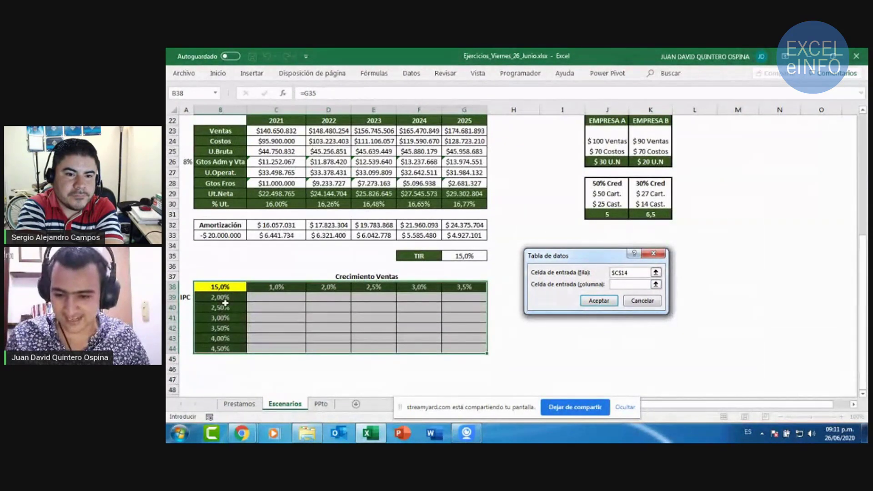
scroll(228, 324, up, 3)
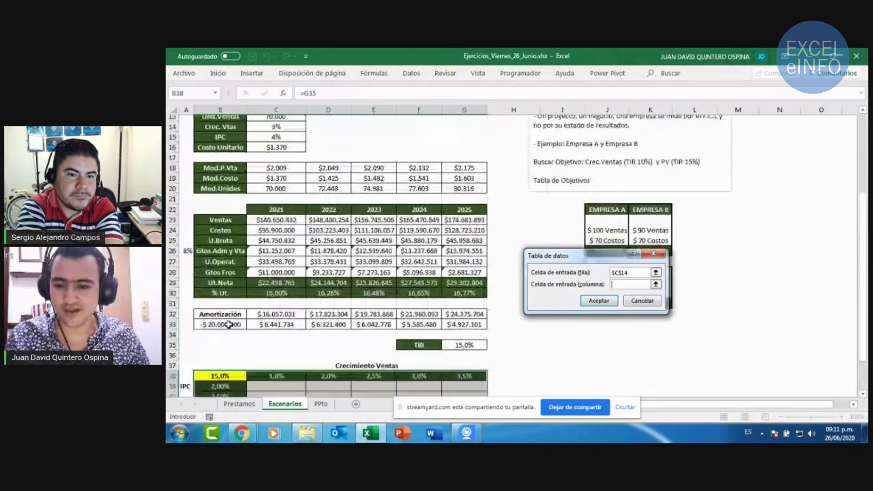
scroll(228, 324, up, 2)
click(280, 206)
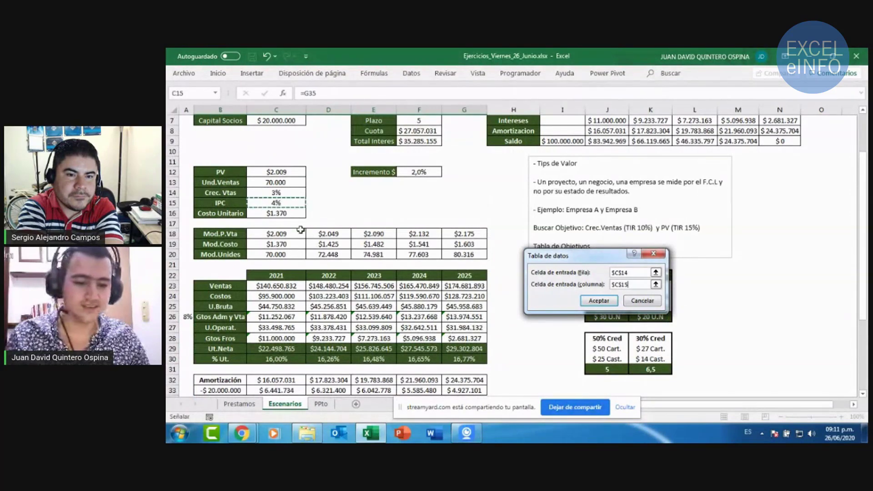
scroll(423, 273, down, 4)
scroll(569, 338, down, 1)
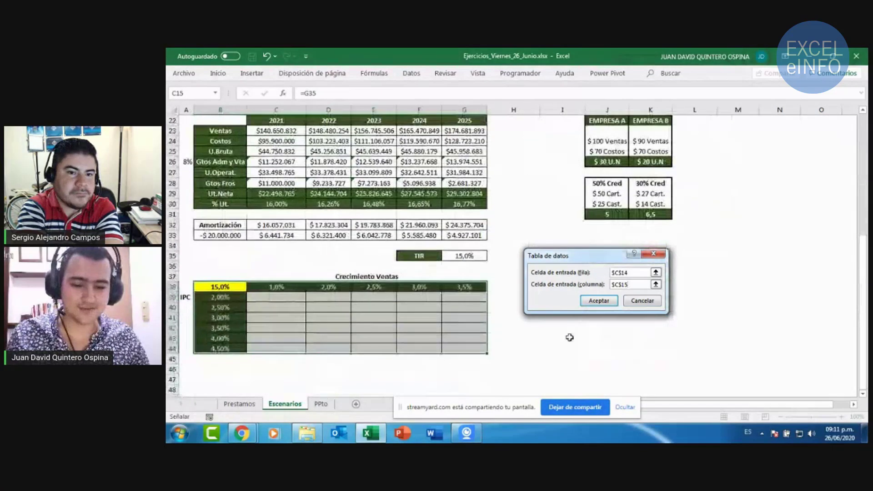
- Fill the data table with computed TIRs, ranging from -9,75% to 36,13%
click(593, 299)
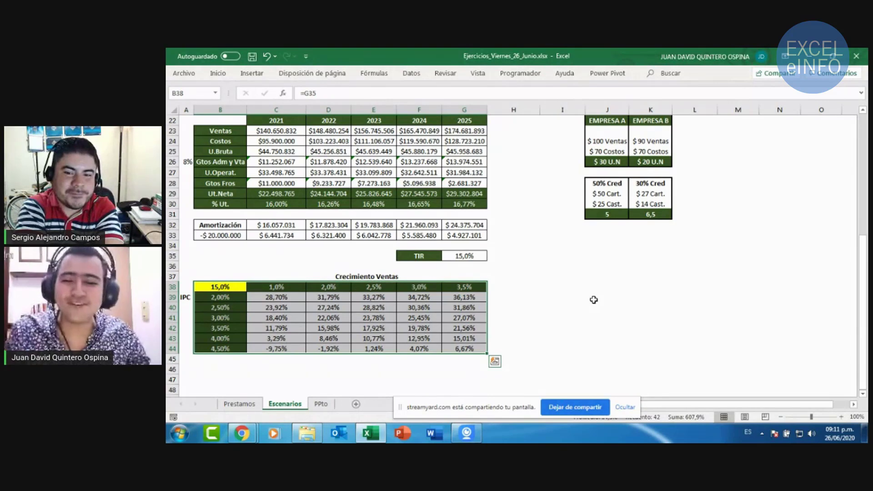
key(Escape)
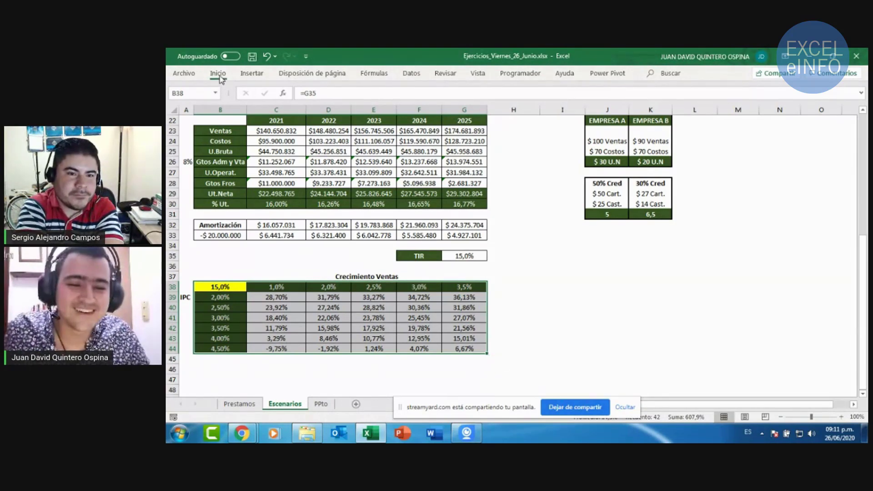
click(218, 74)
click(524, 112)
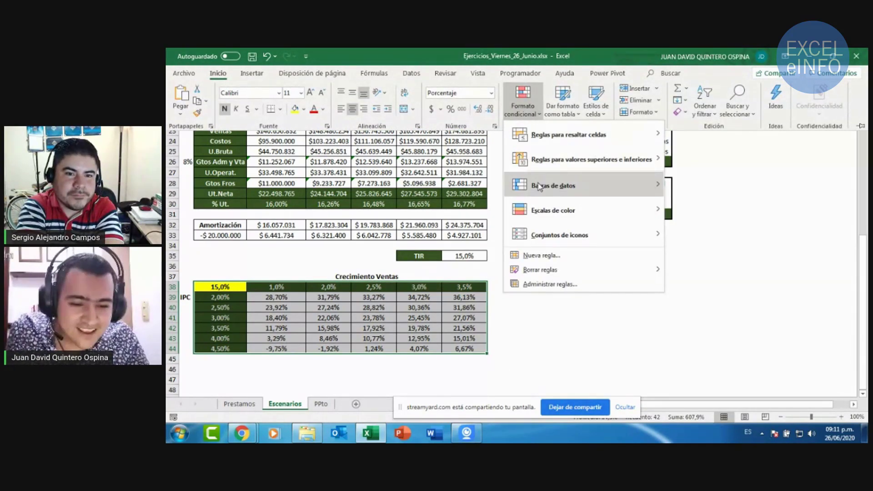
mouse_move(552, 211)
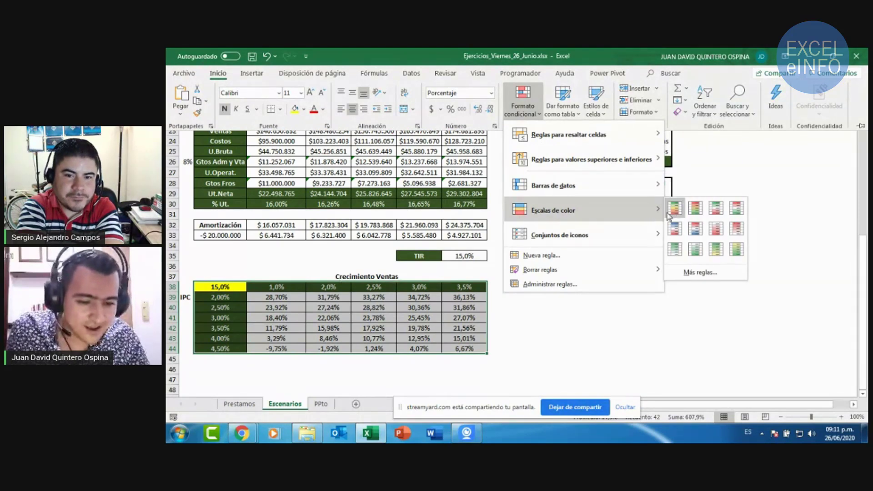
key(Escape)
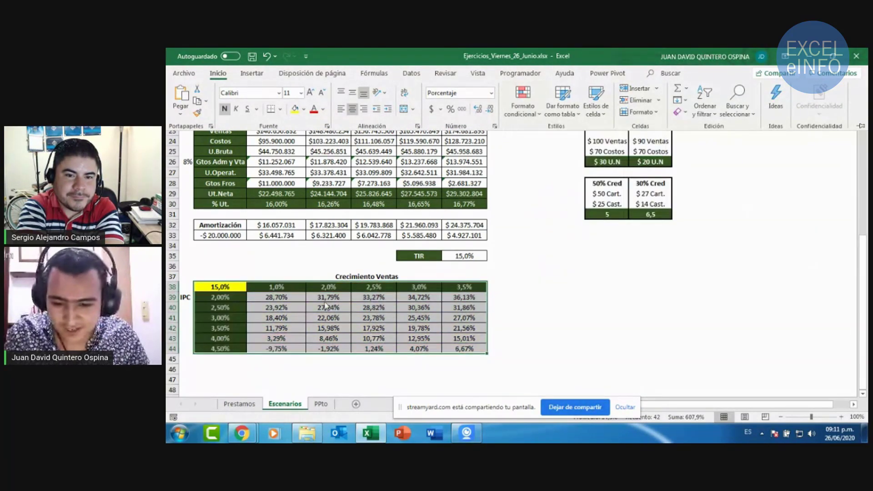
key(Escape)
- Apply a green-yellow-red conditional colour scale to the TIR results C39:G44
drag(288, 297, 462, 349)
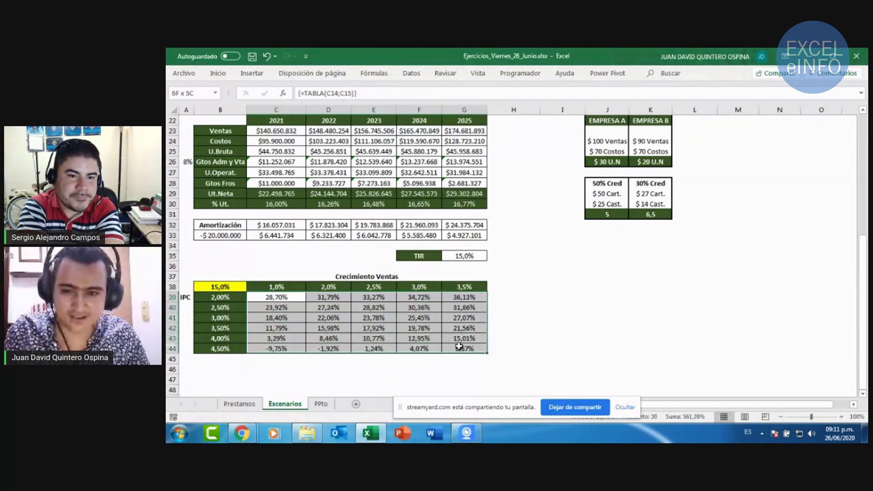
click(218, 73)
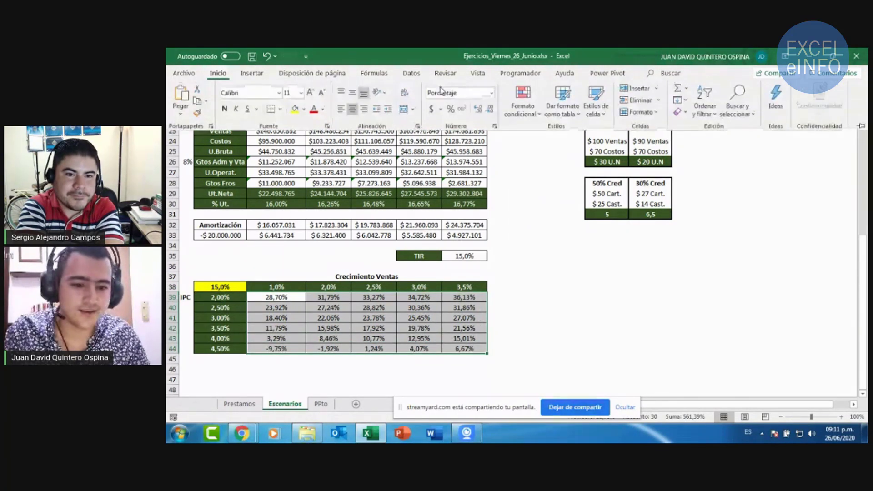
click(523, 103)
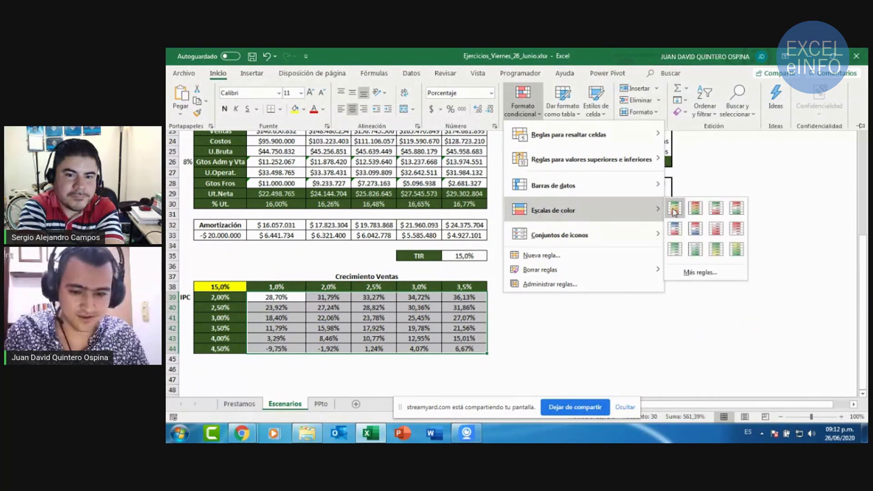
click(675, 208)
click(543, 330)
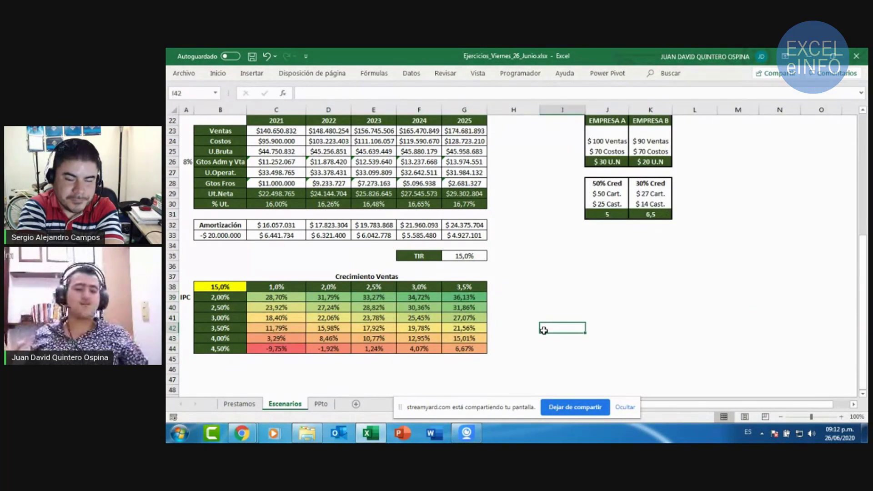
click(476, 299)
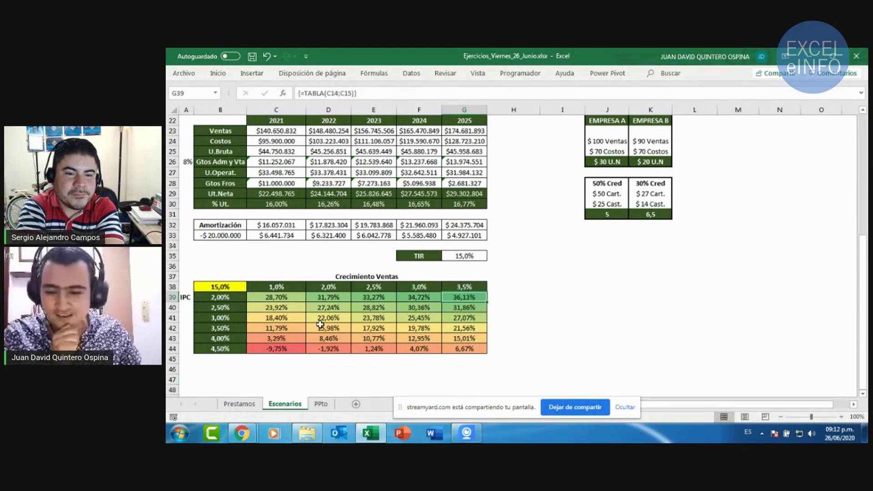
click(226, 297)
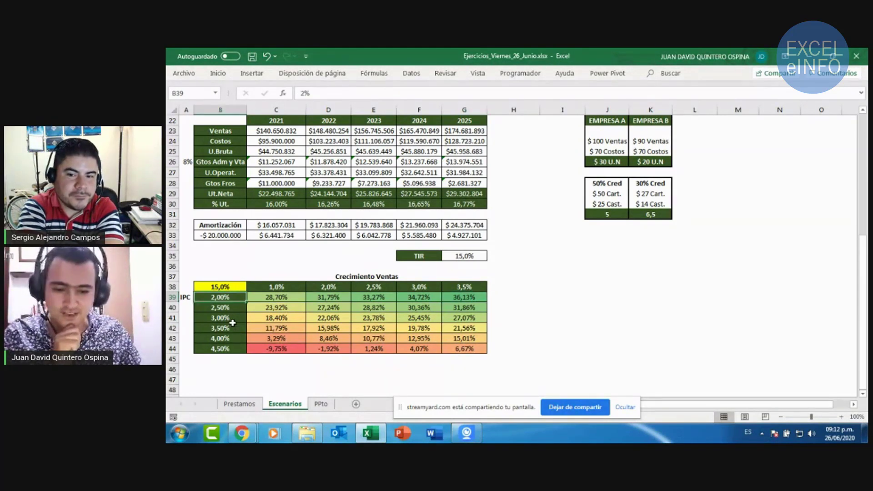
click(472, 286)
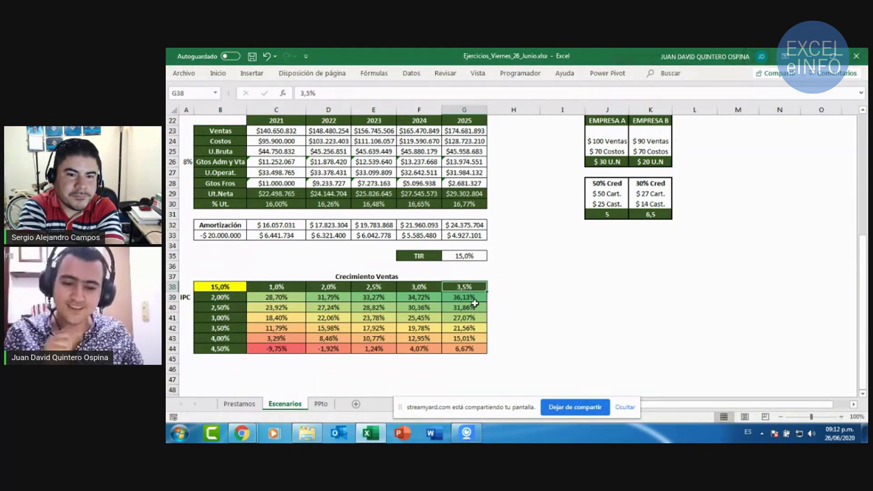
click(474, 300)
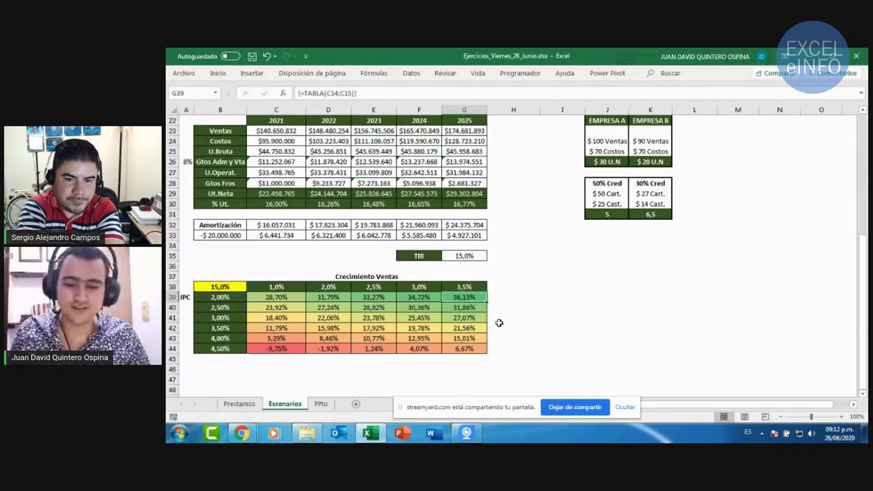
drag(347, 295, 468, 286)
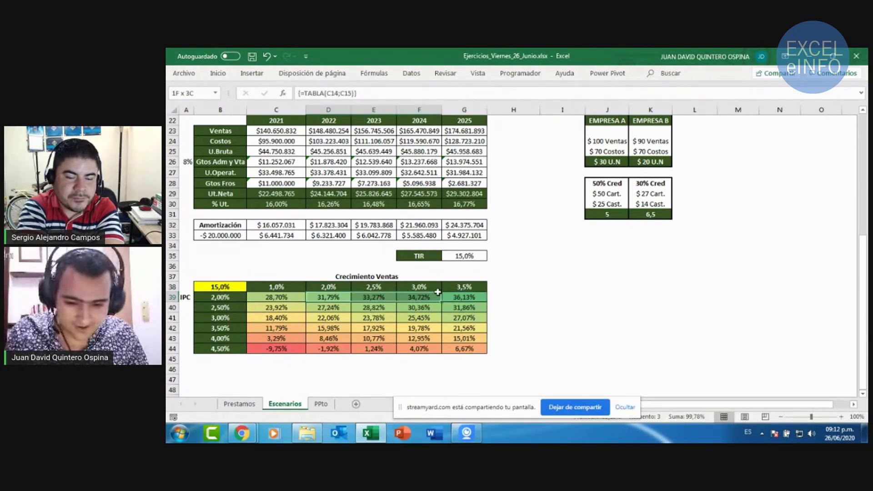
drag(324, 297, 471, 295)
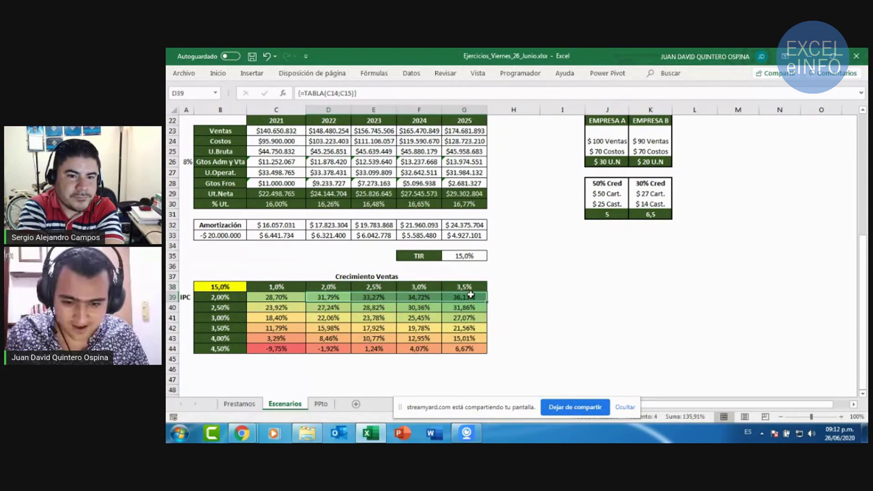
drag(373, 307, 474, 308)
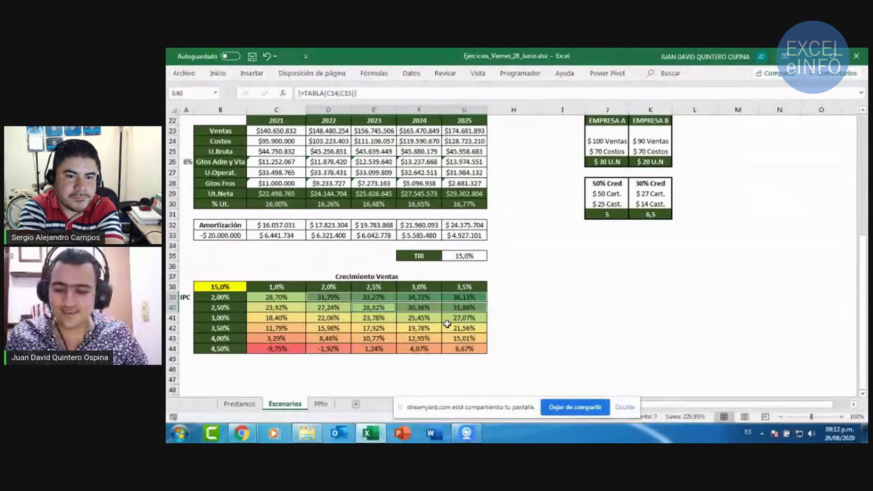
click(275, 350)
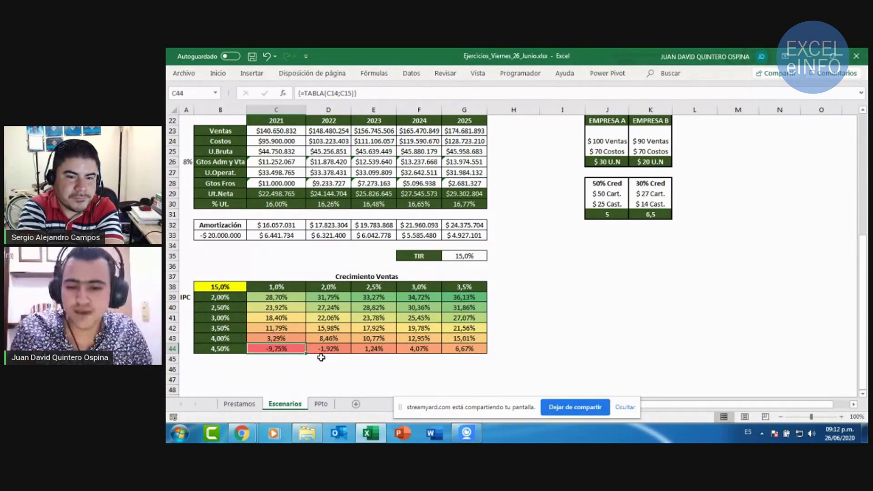
scroll(321, 358, up, 1)
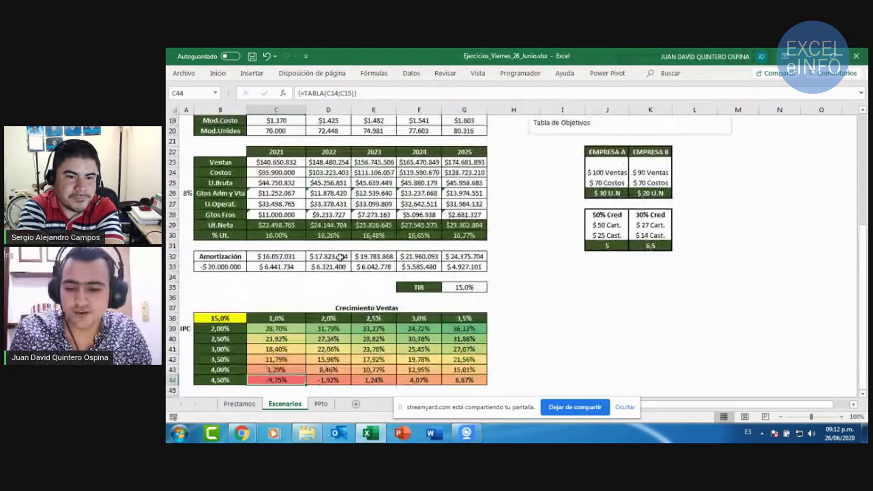
click(221, 370)
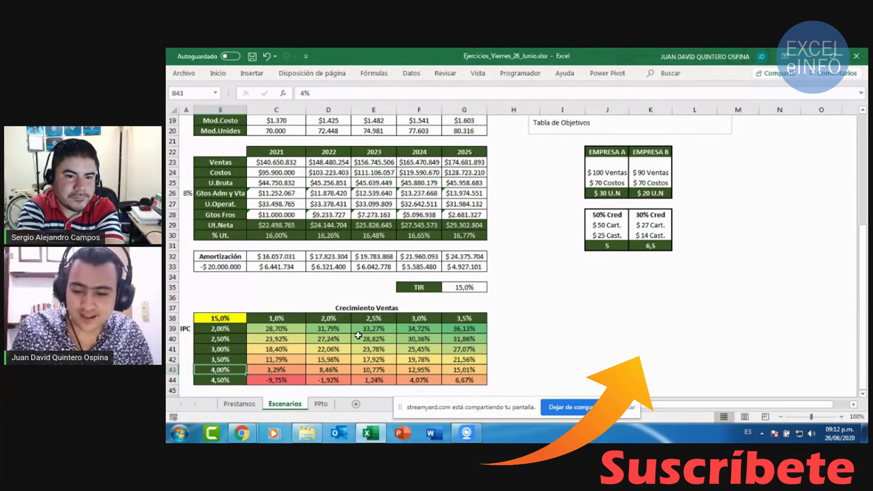
drag(287, 367, 454, 369)
click(461, 370)
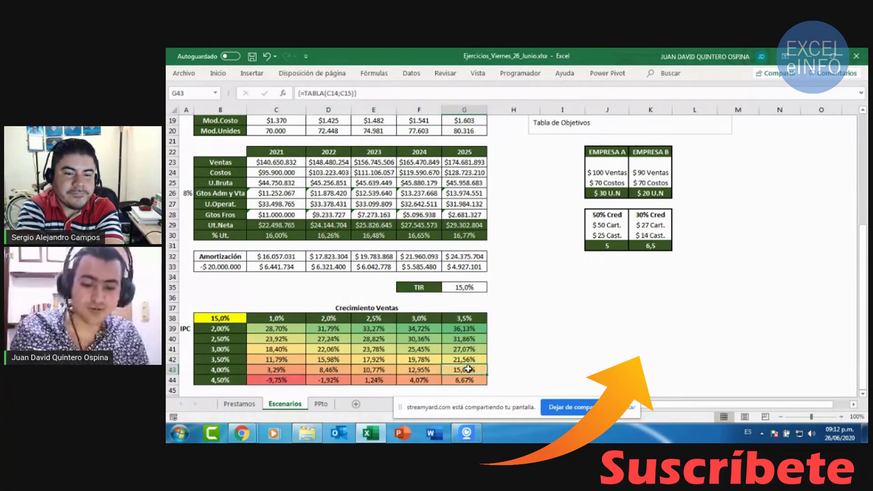
click(222, 379)
click(445, 381)
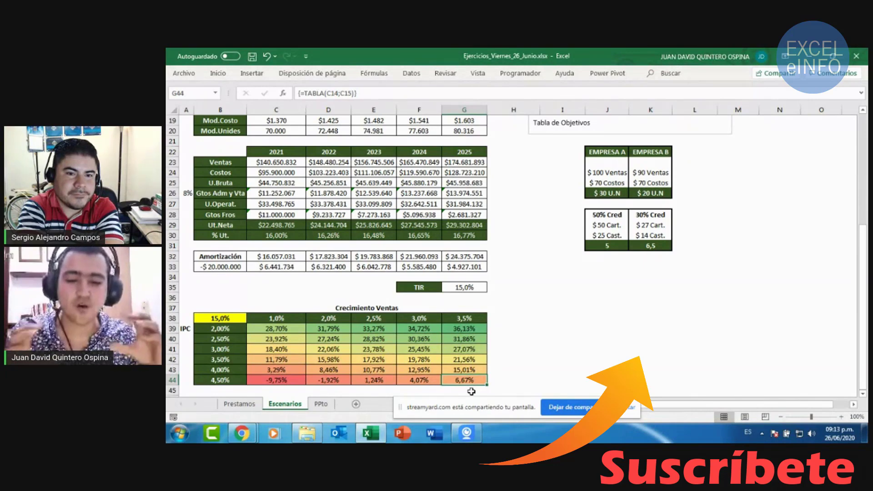
scroll(471, 392, up, 6)
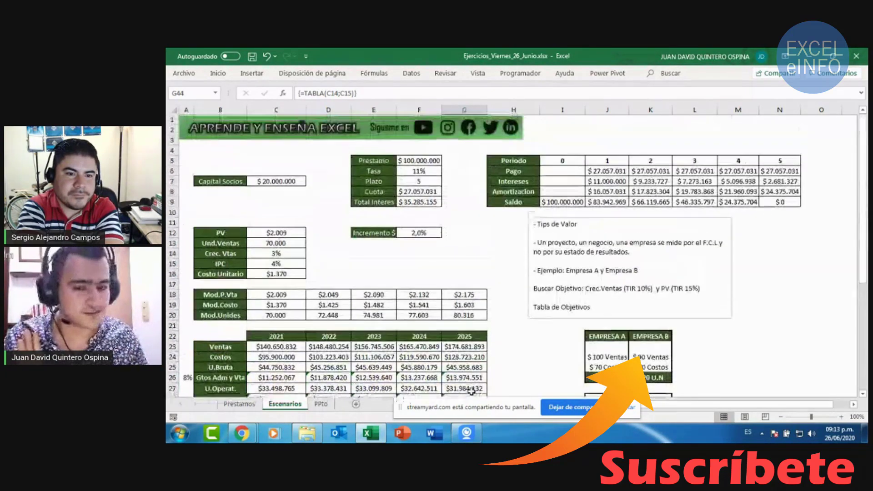